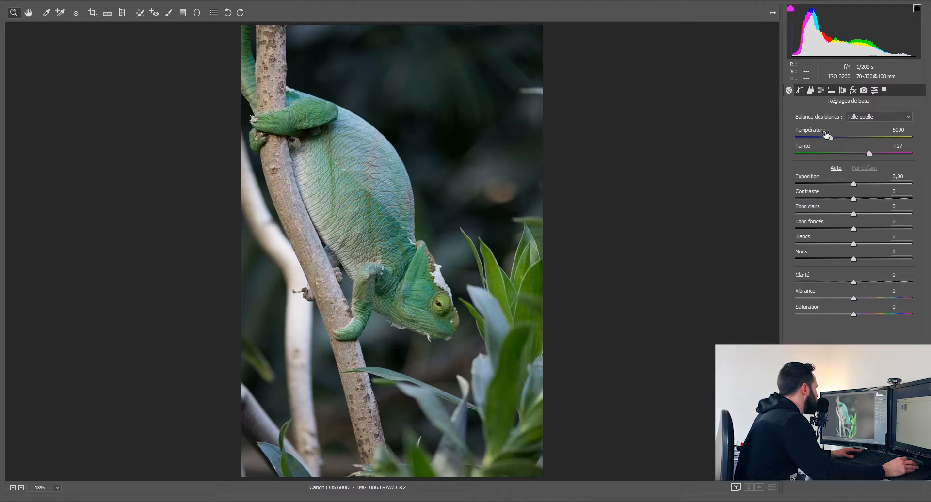
- Try the Auto and Lumière naturelle white balance presets, and return to Telle quelle
left_click(883, 118)
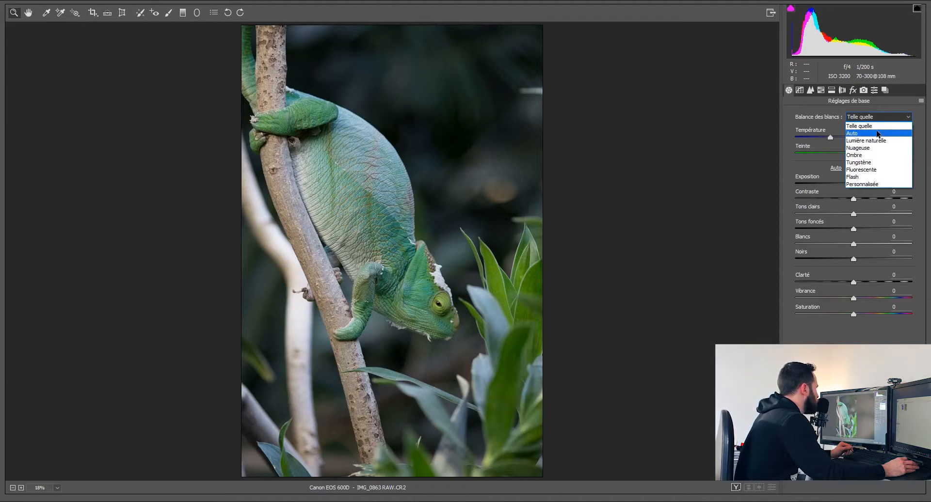
left_click(877, 133)
left_click(876, 118)
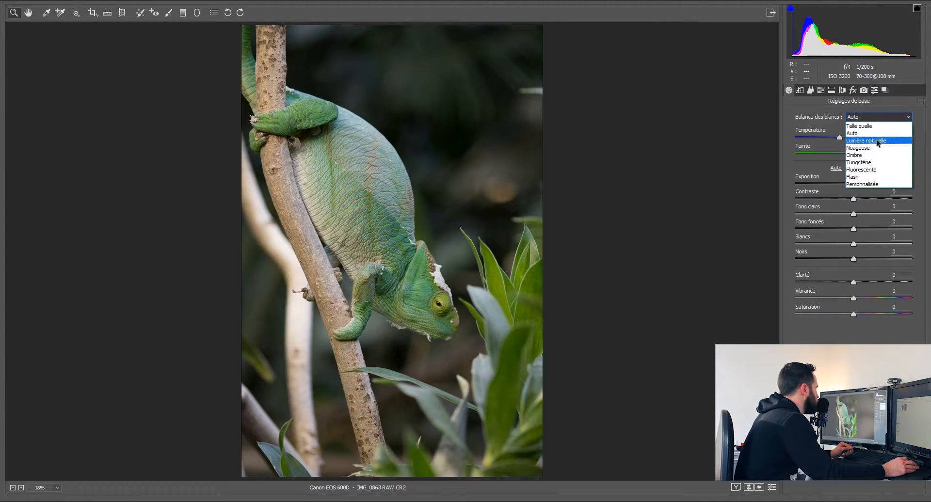
left_click(877, 140)
left_click(877, 118)
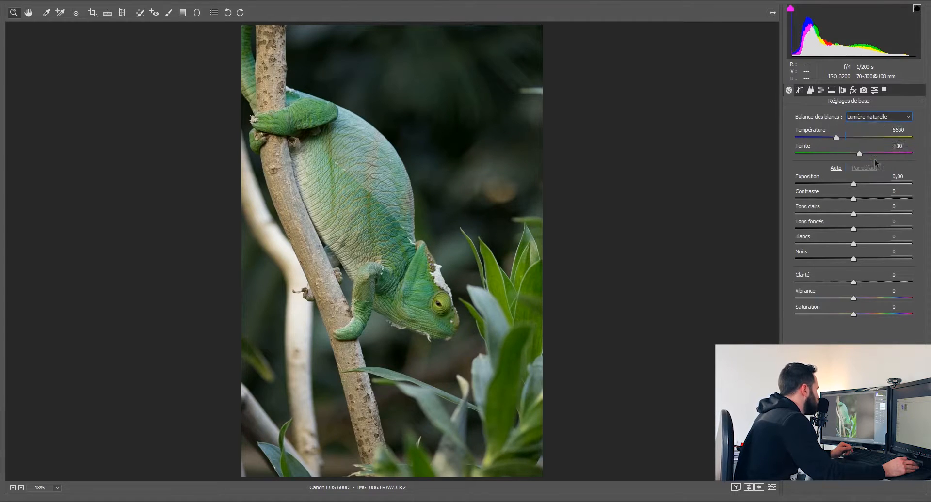
left_click(876, 163)
left_click(876, 117)
left_click(860, 126)
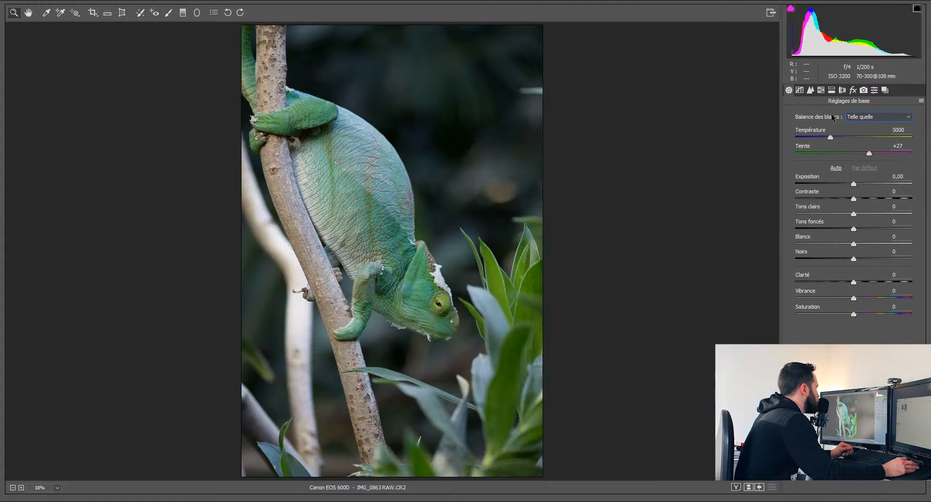
- Apply the Auto white balance preset and lower the temperature to 5150
left_click(888, 118)
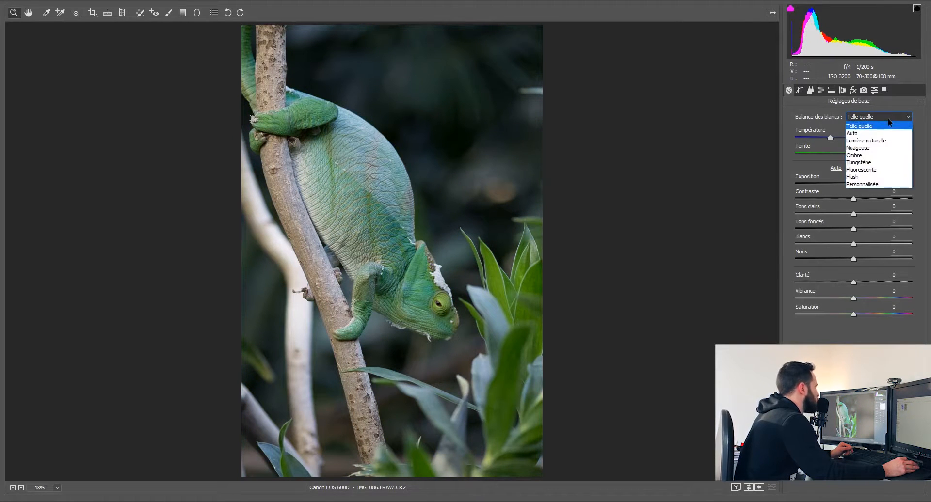
left_click(883, 133)
key("ctrl+z")
left_click(891, 117)
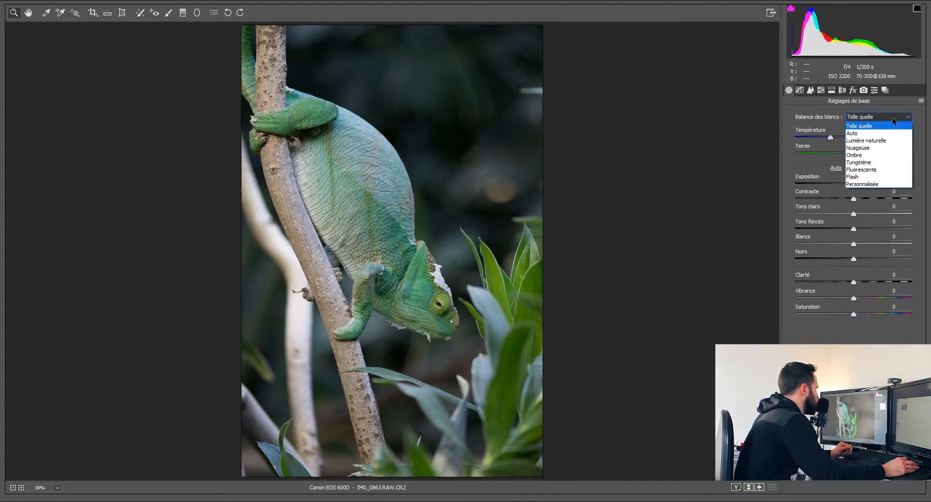
left_click(872, 133)
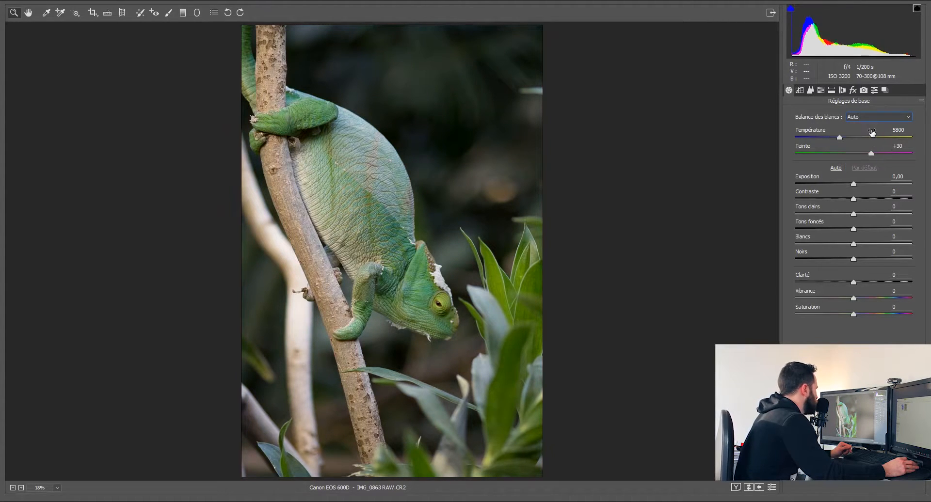
left_click_drag(840, 136, 835, 136)
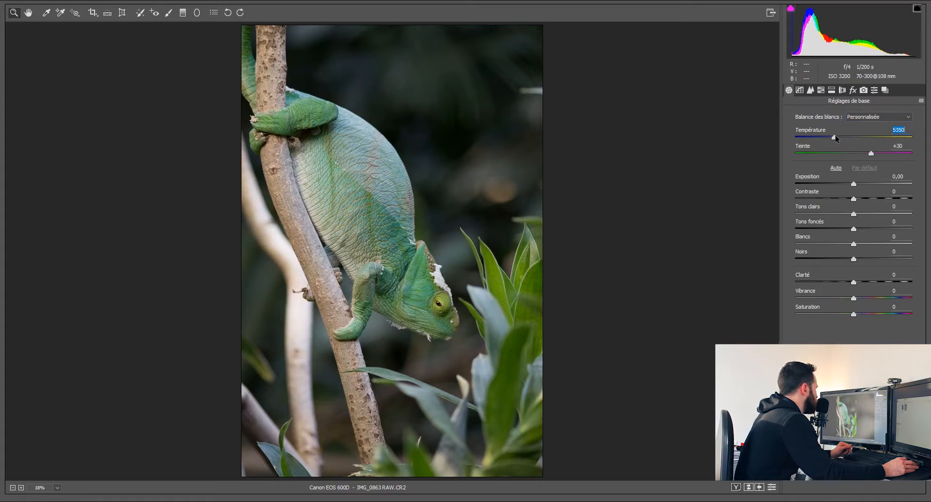
left_click_drag(835, 136, 833, 135)
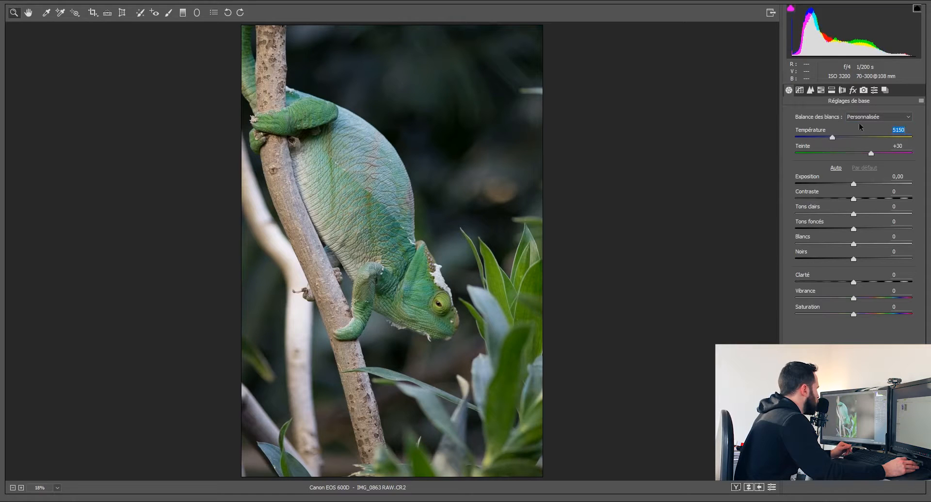
- Restore the white balance to Telle quelle and set the temperature to 5400
left_click(872, 118)
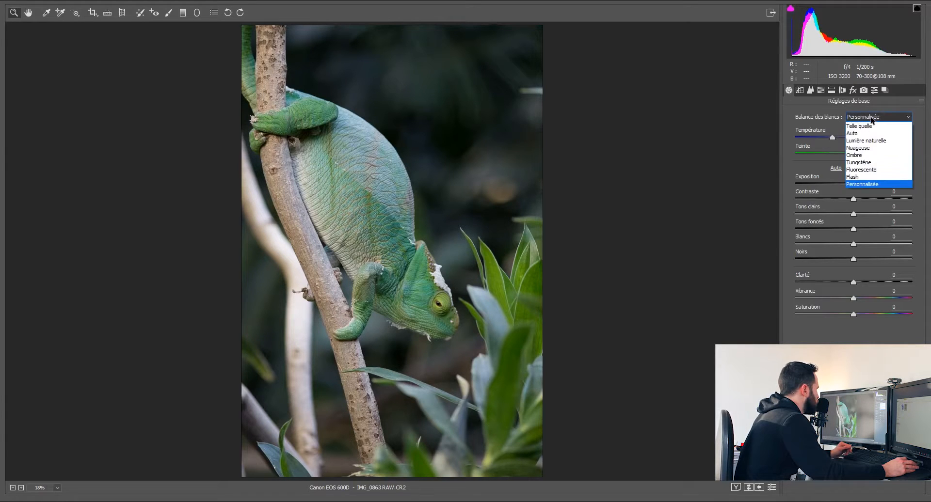
left_click(868, 134)
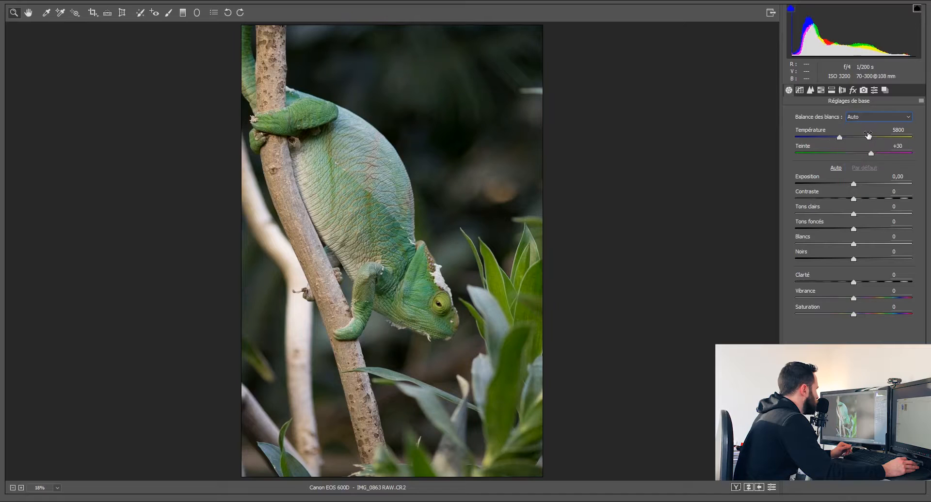
left_click(878, 118)
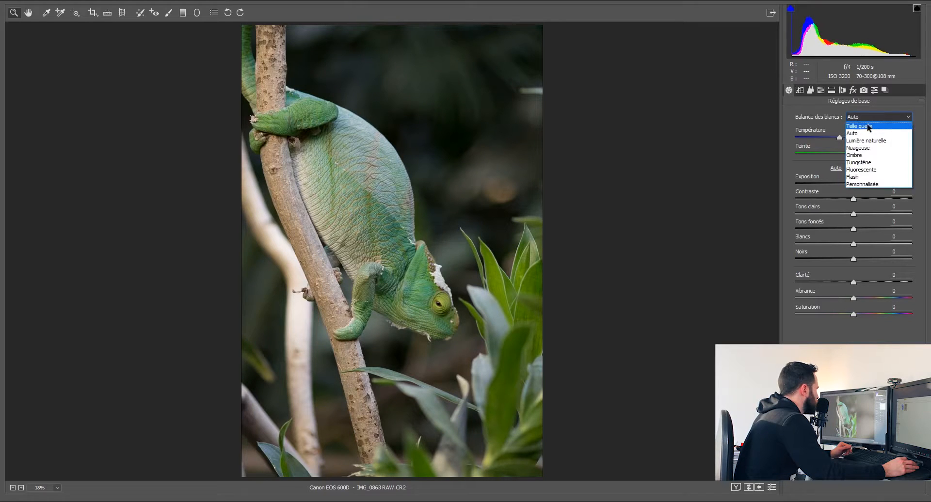
left_click(870, 125)
left_click(904, 130)
type("5400")
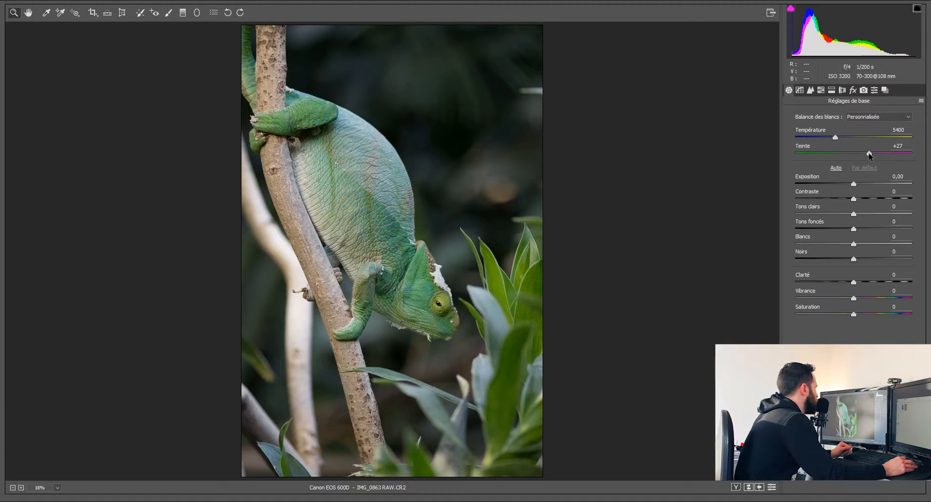
- Set the white balance tint (Teinte) to +10
left_click_drag(869, 154, 842, 154)
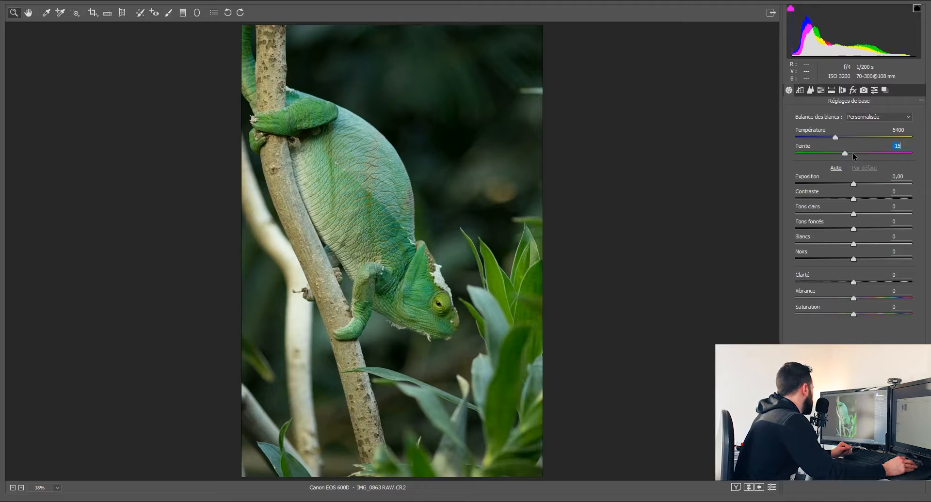
key("Up")
key("Up")
key("Up")
key("Up")
key("Up")
key("Up")
key("Up")
key("Up")
key("Up")
key("Up")
key("Up")
key("Up")
key("Up")
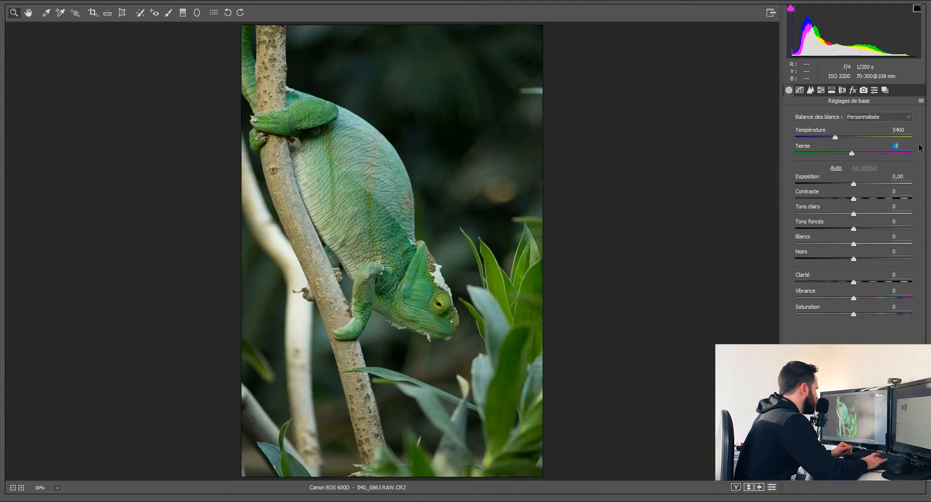
key("Up")
key("Up")
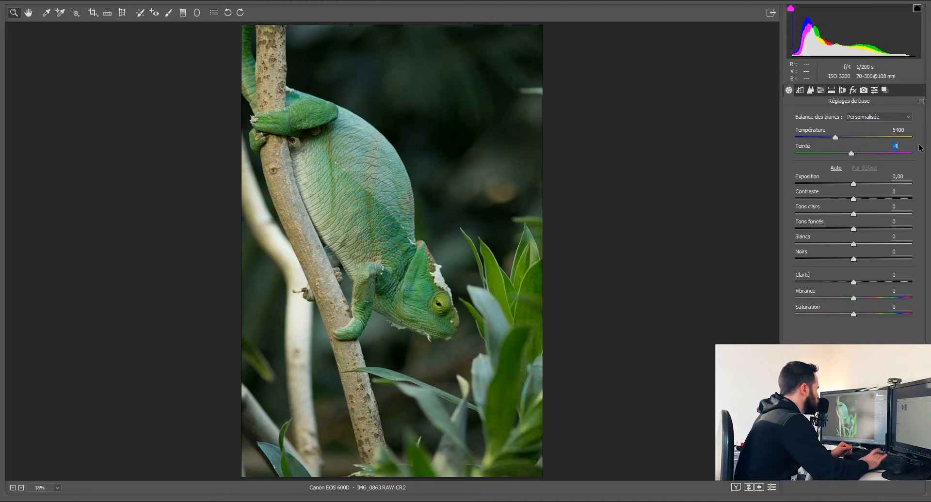
key("Up")
key("Up")
key("Up")
key("Up")
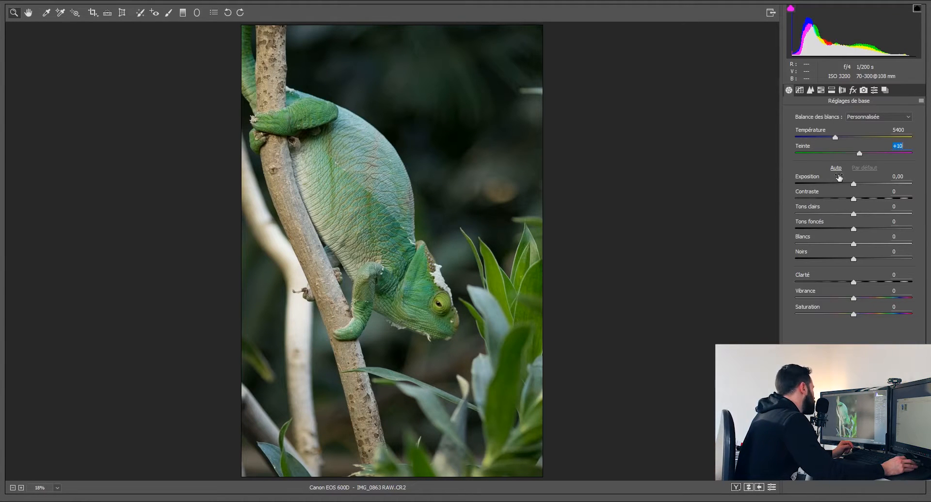
- Try the automatic tone adjustments and reset them to their defaults
left_click(835, 168)
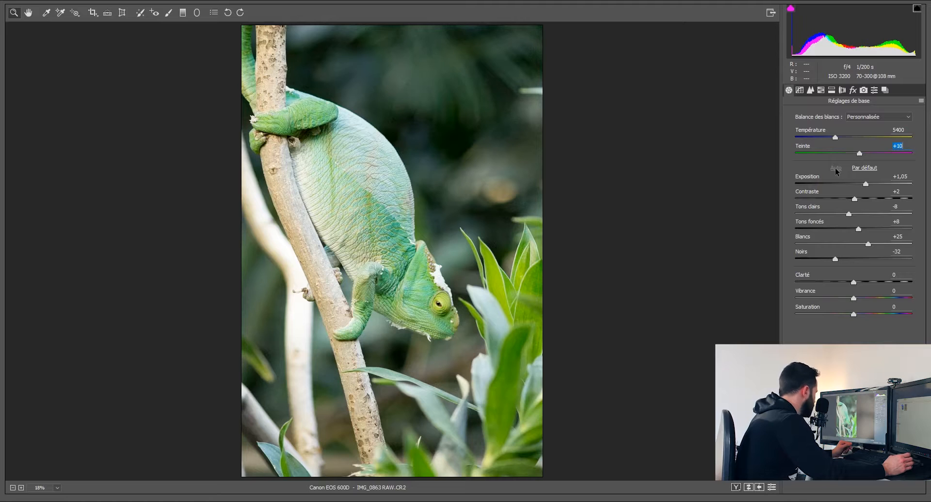
left_click(862, 169)
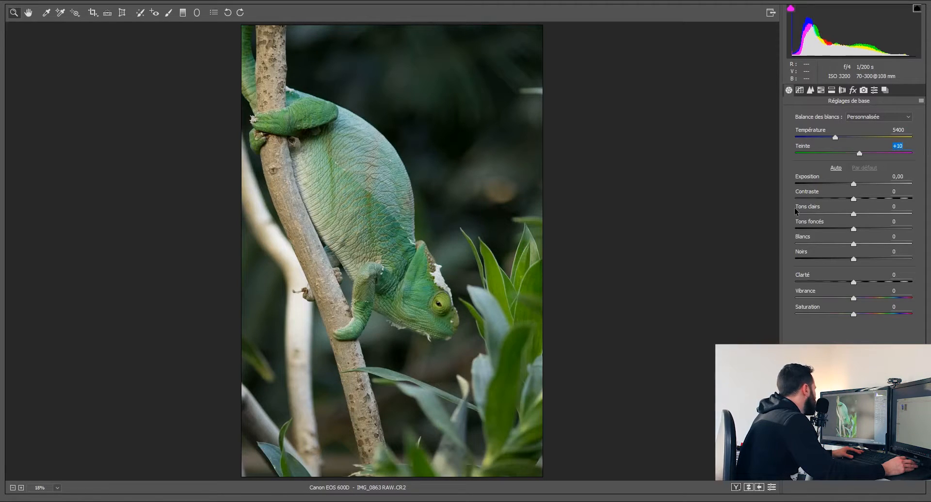
- Set the exposure to +0,20 and the contrast to +20
left_click_drag(854, 188, 858, 188)
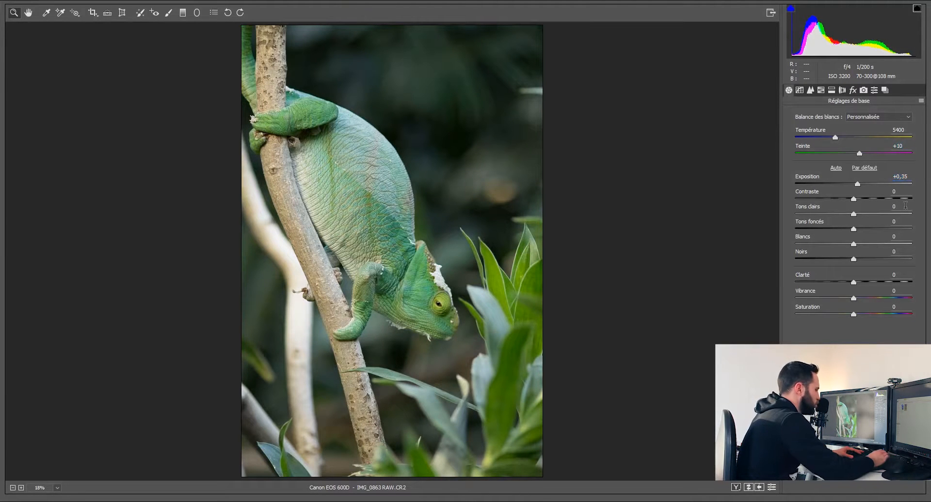
type("0,5")
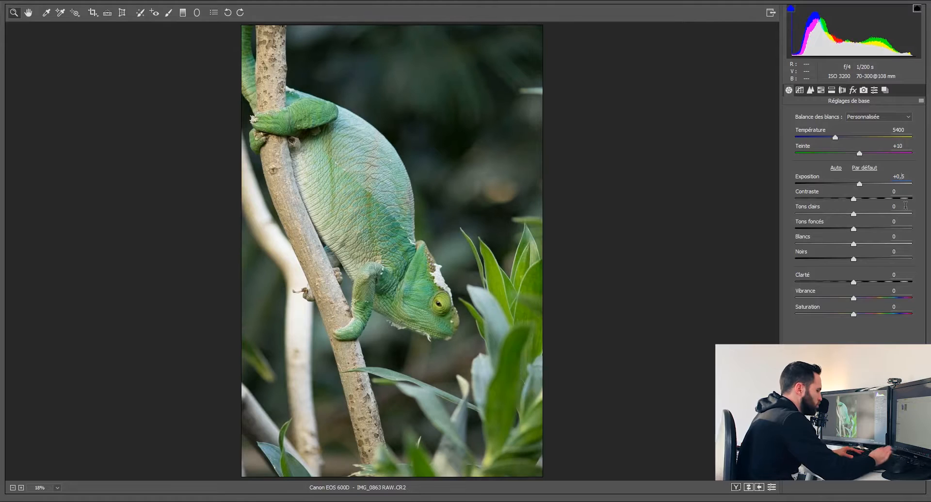
key("BackSpace")
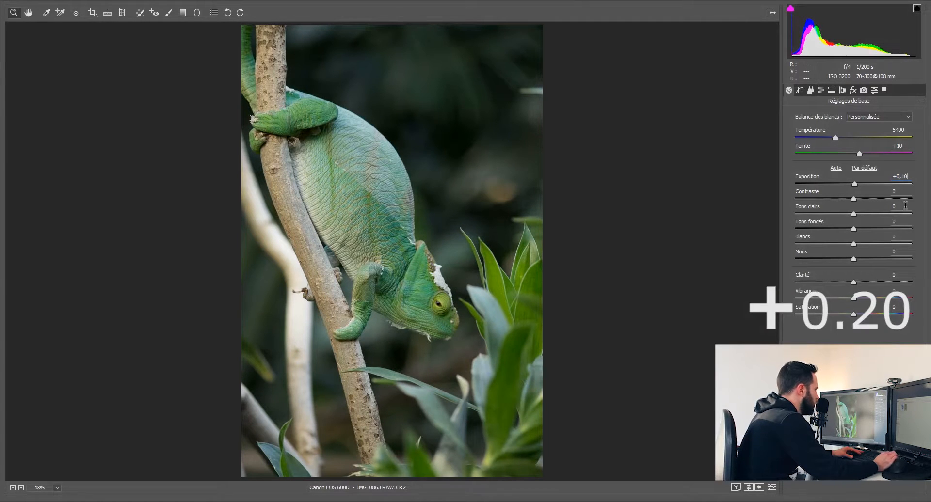
type("20")
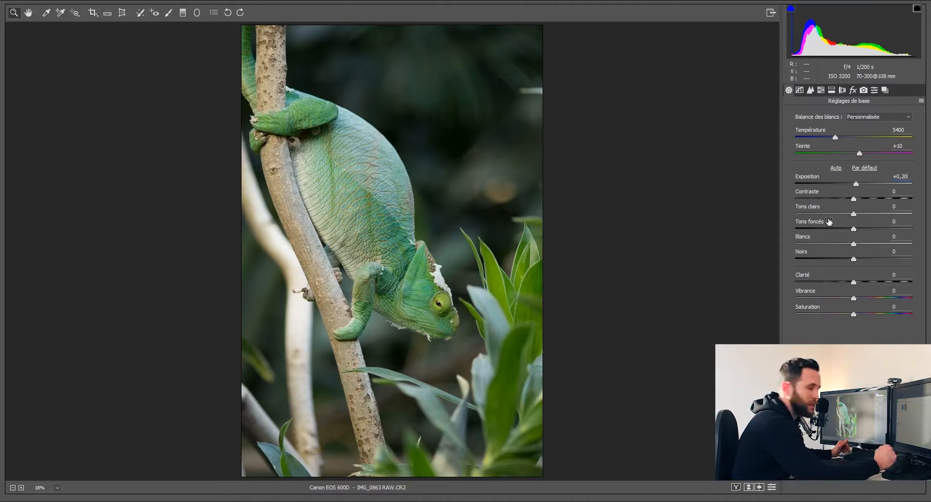
left_click_drag(854, 199, 869, 202)
type("20")
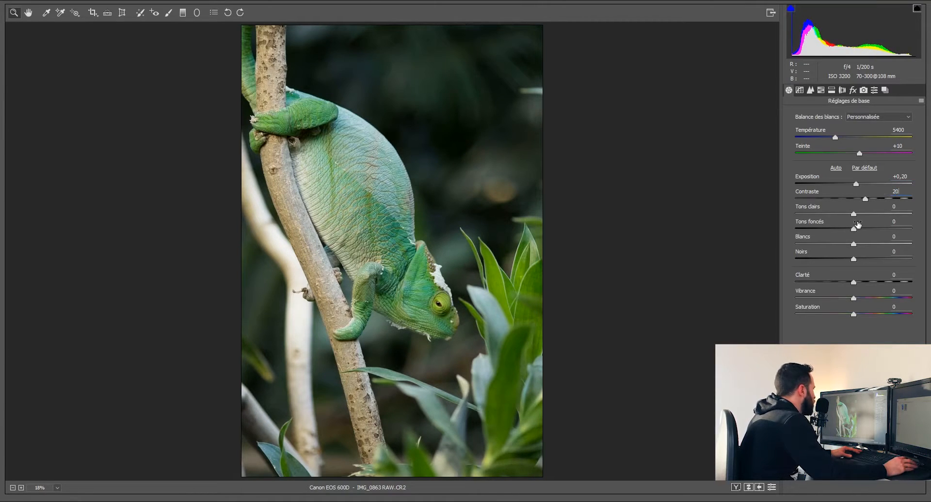
- Set the highlights (Tons clairs) to -100 and the shadows (Tons foncés) to +100
left_click_drag(855, 216, 751, 223)
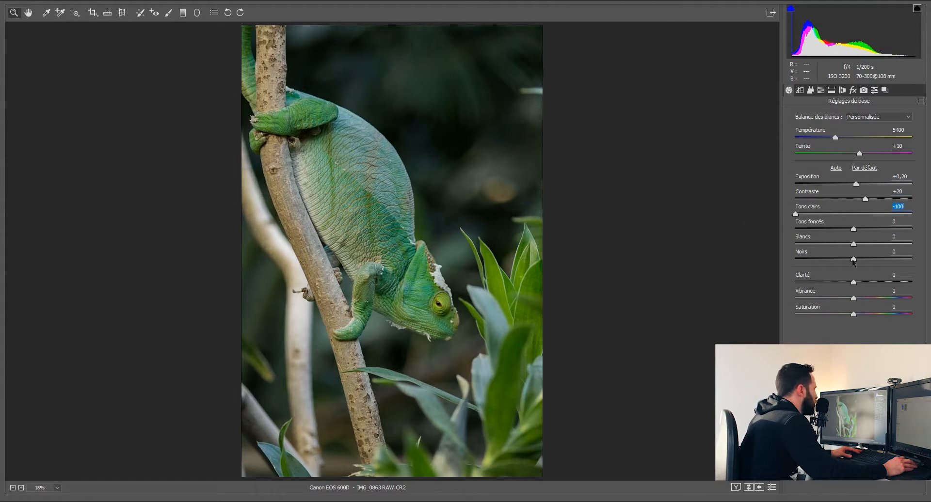
left_click_drag(853, 231, 922, 236)
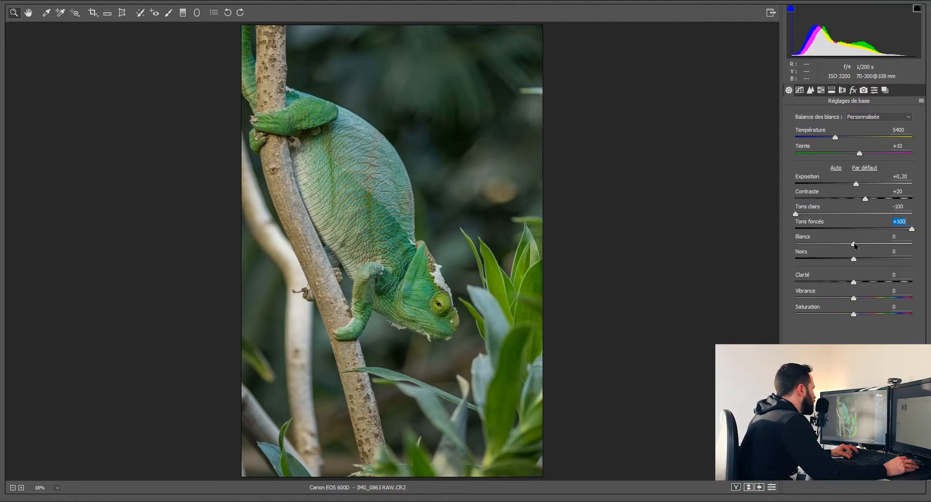
- Set the whites (Blancs) to +35, judging the effect on the chameleon's pale head patch
left_click_drag(854, 242, 882, 245)
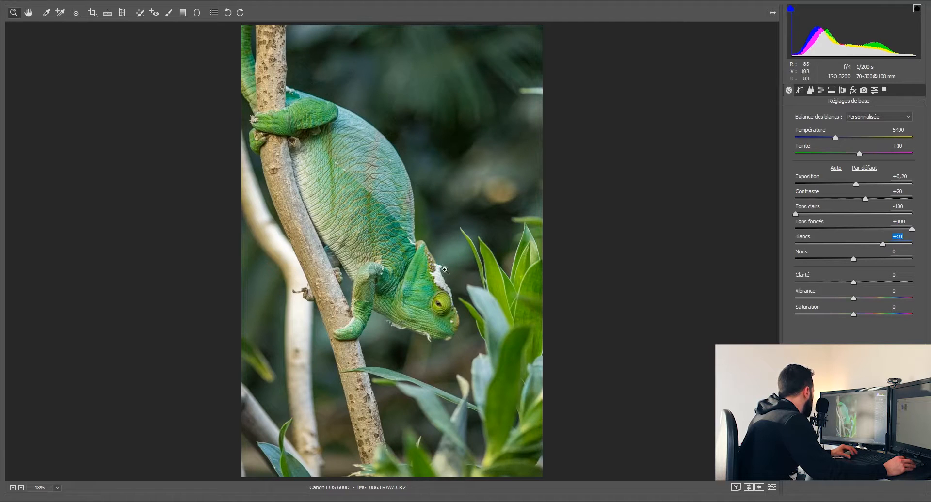
left_click(438, 268)
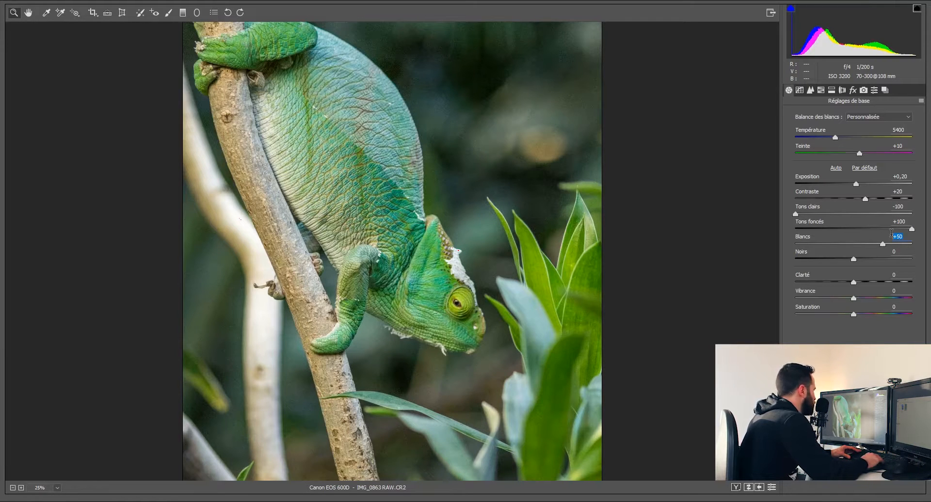
key("Down")
key("Down")
key("Down")
key("Down")
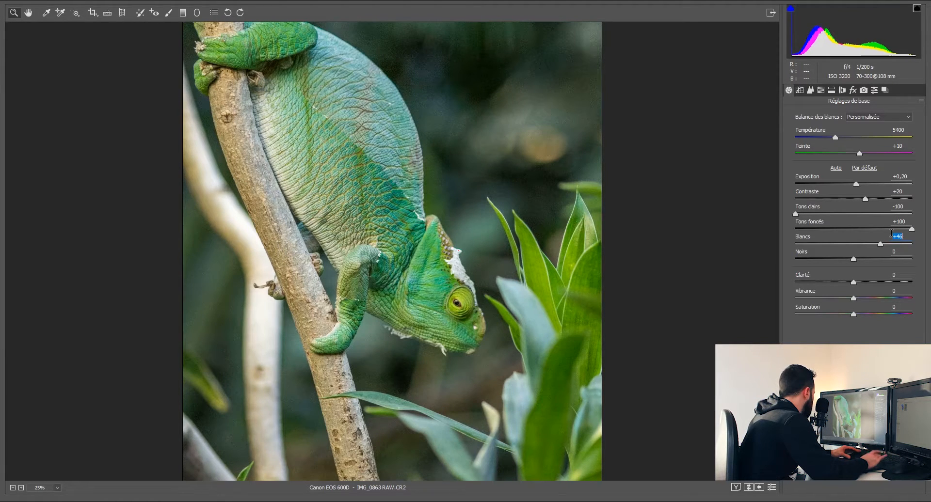
key("Down")
key("Down")
key("Down")
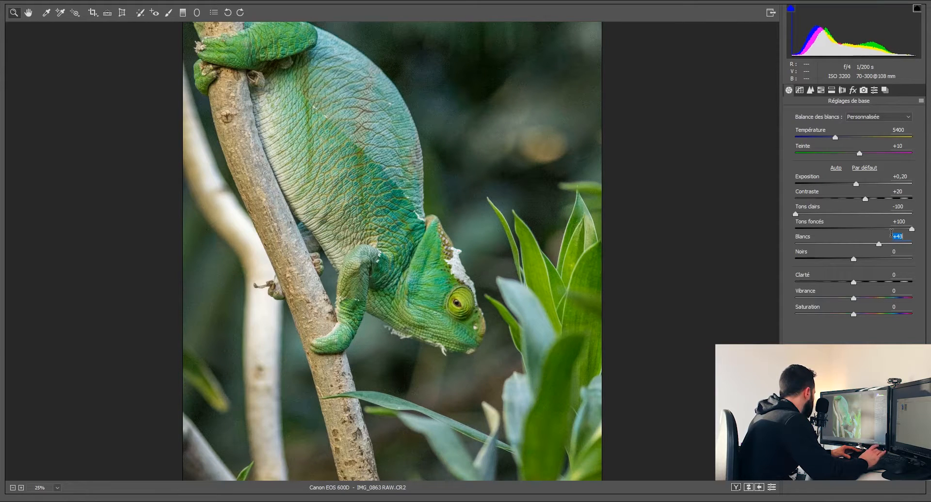
key("Down")
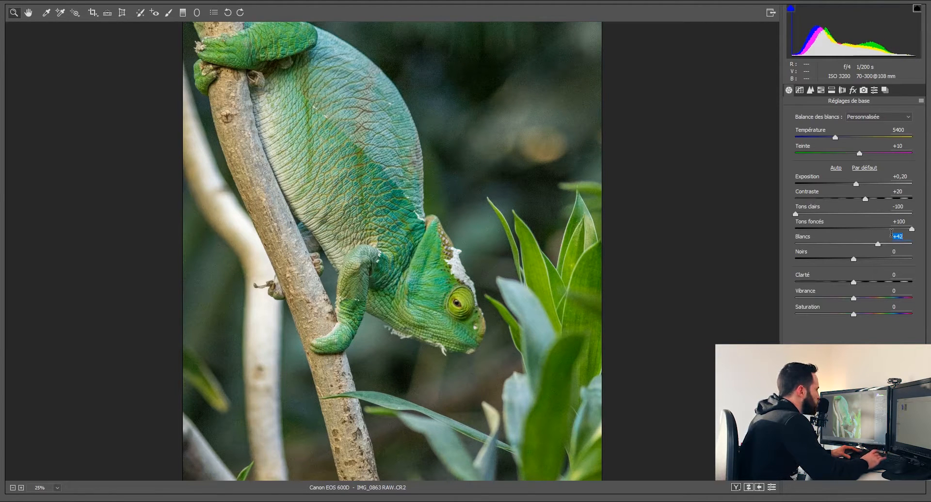
key("Down")
key("Down")
key("Down")
key("Down")
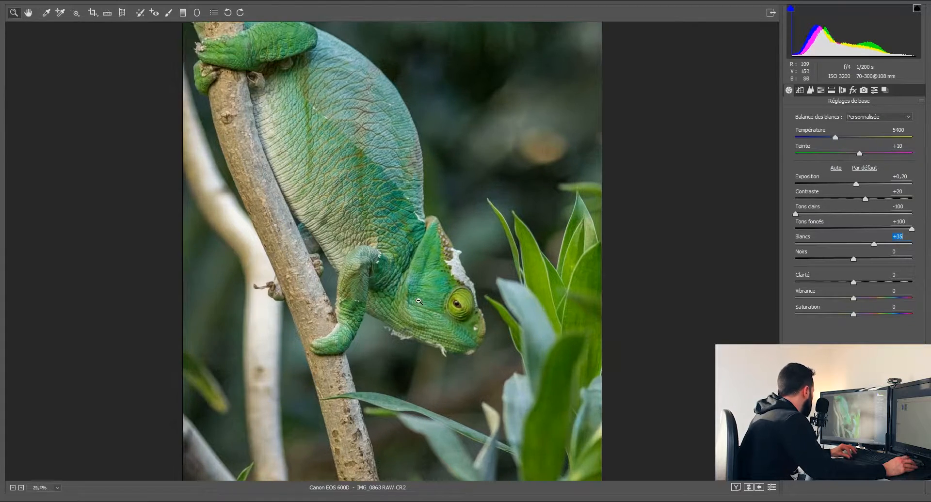
left_click(417, 301)
left_click(419, 301)
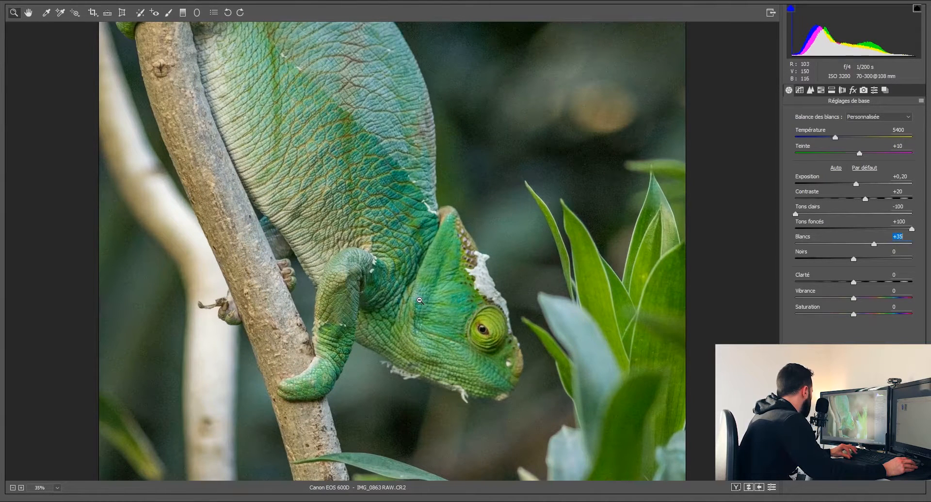
left_click(420, 300, "alt")
left_click(420, 301, "alt")
left_click(420, 301, "alt")
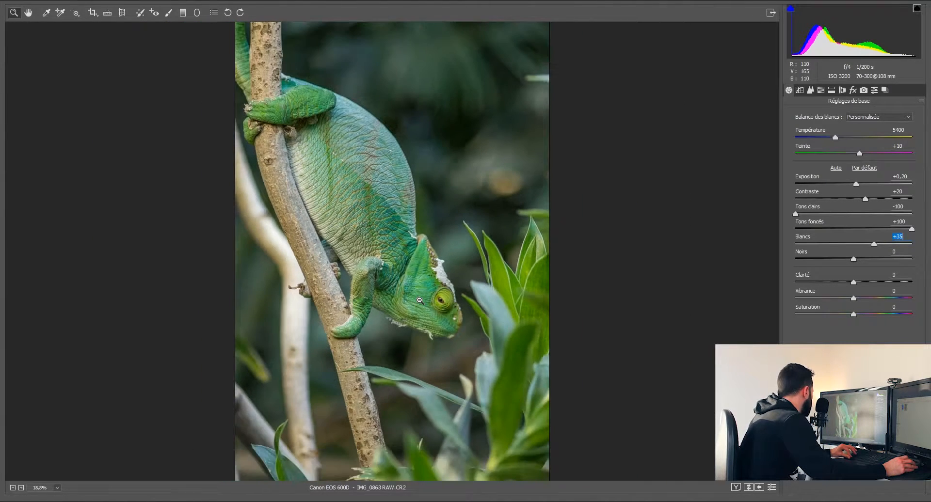
left_click(420, 301, "alt")
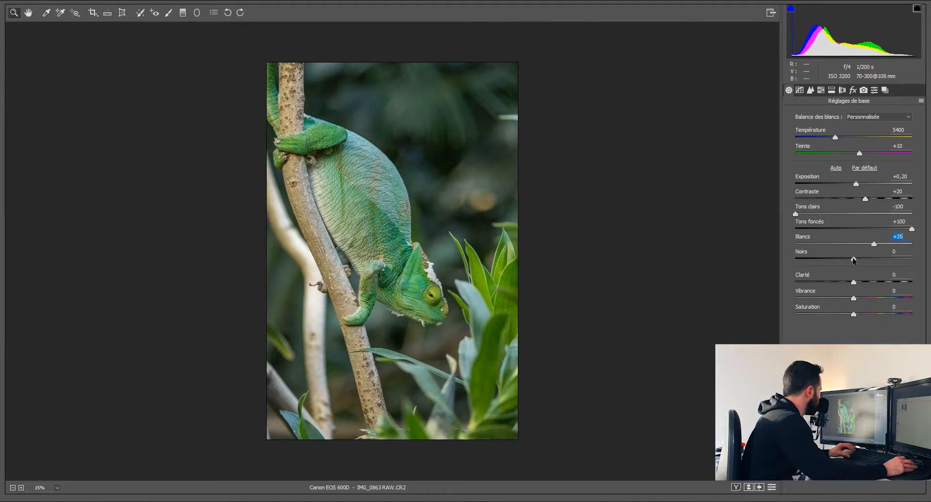
- Set the blacks (Noirs) to -25, judging the clipping preview across the photo, and reduce the contrast to +10
left_click(853, 260, "alt")
left_click_drag(854, 260, 917, 265)
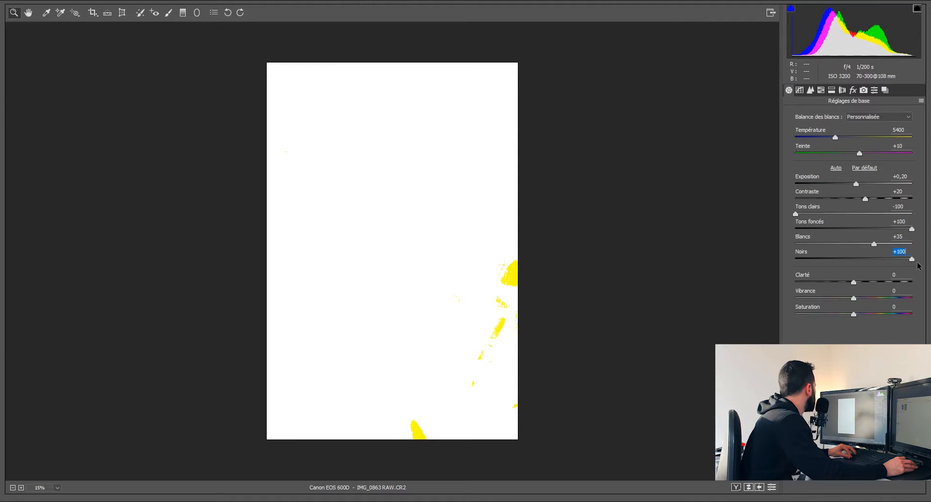
left_click_drag(915, 263, 875, 260)
left_click_drag(875, 259, 826, 261)
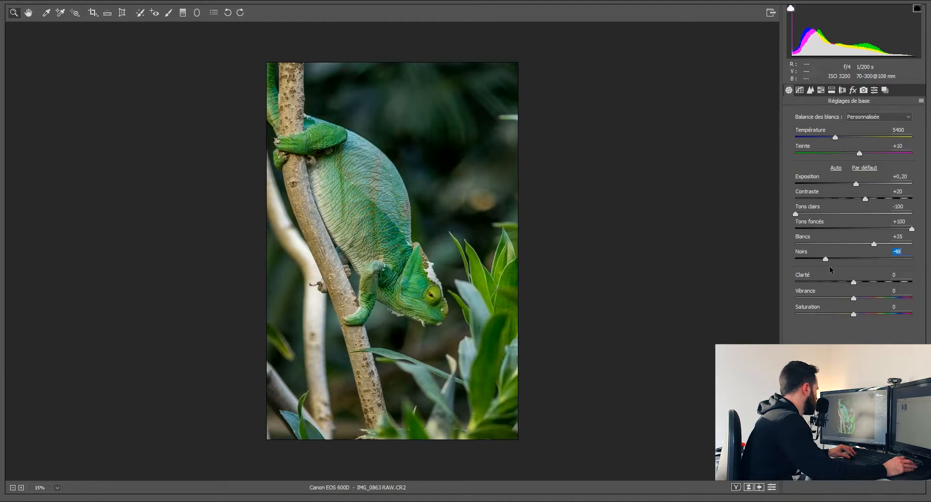
left_click_drag(826, 261, 836, 260)
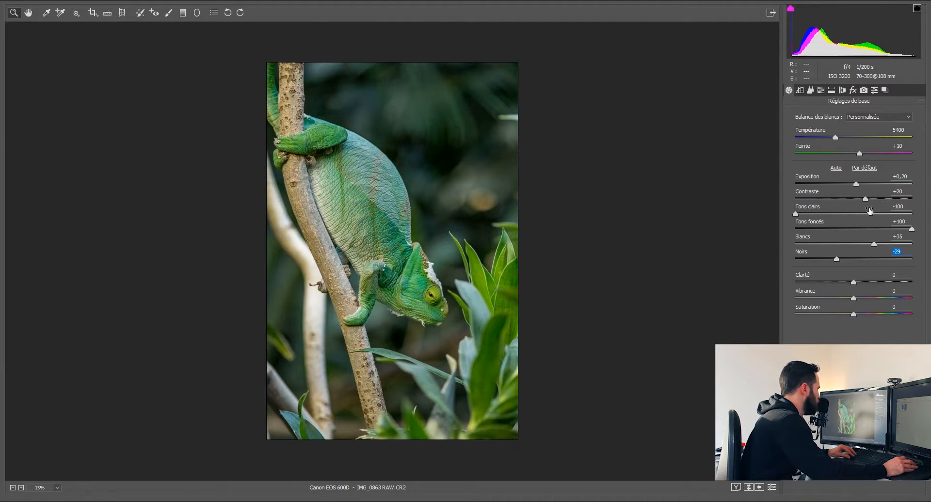
left_click(904, 191)
type("10")
key("Return")
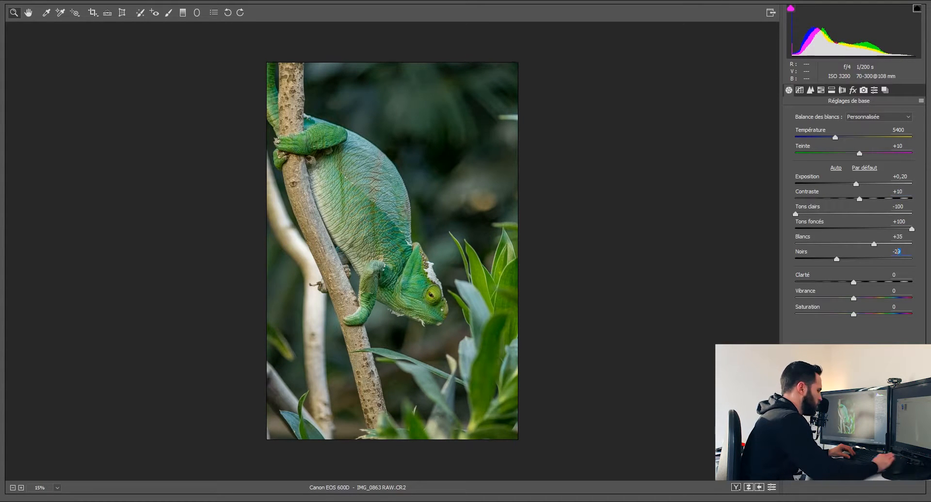
type("-25")
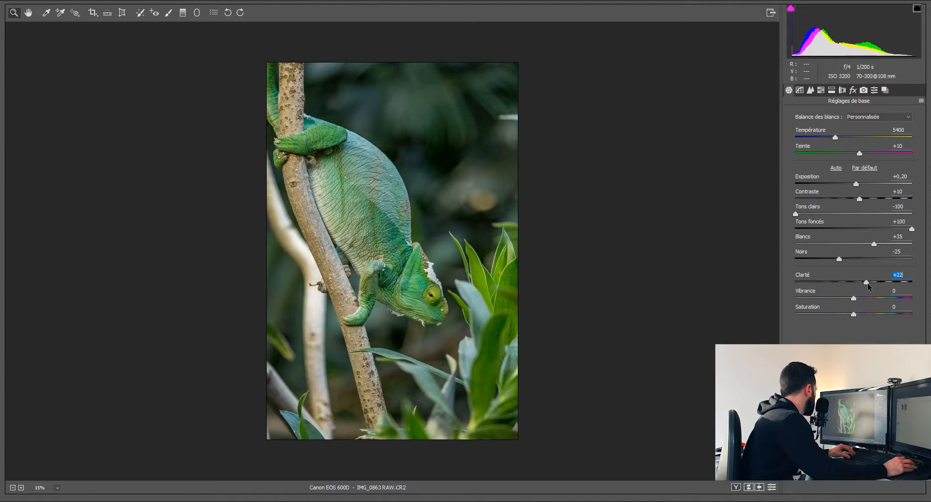
- Set the clarity (Clarté) to +30, the vibrance to +20 and the saturation to -10
type("30")
key("Tab")
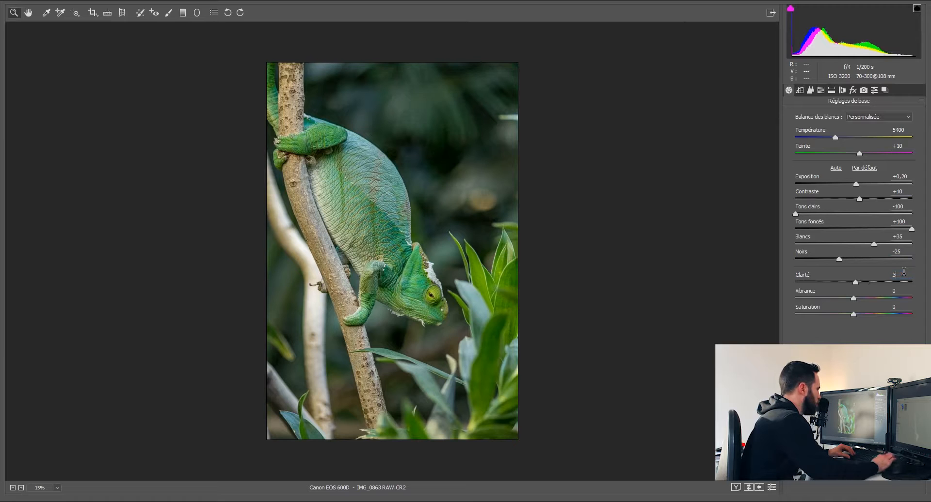
type("20")
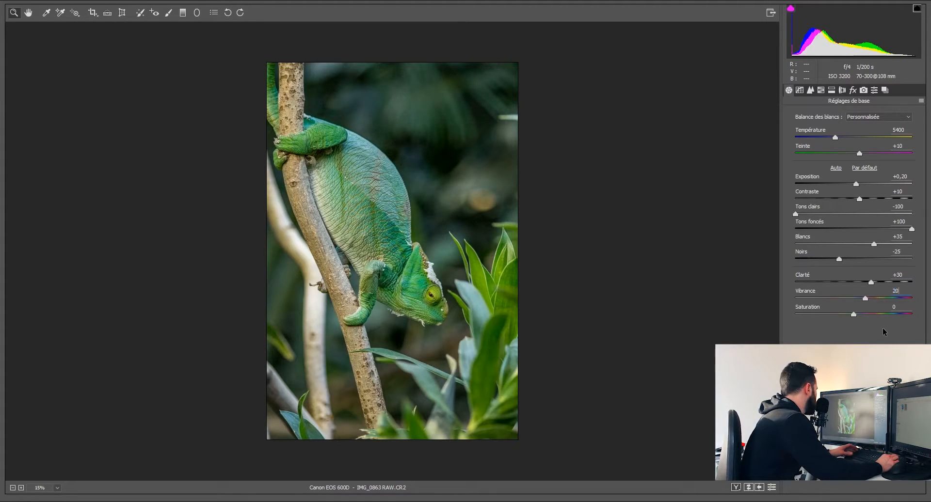
key("Tab")
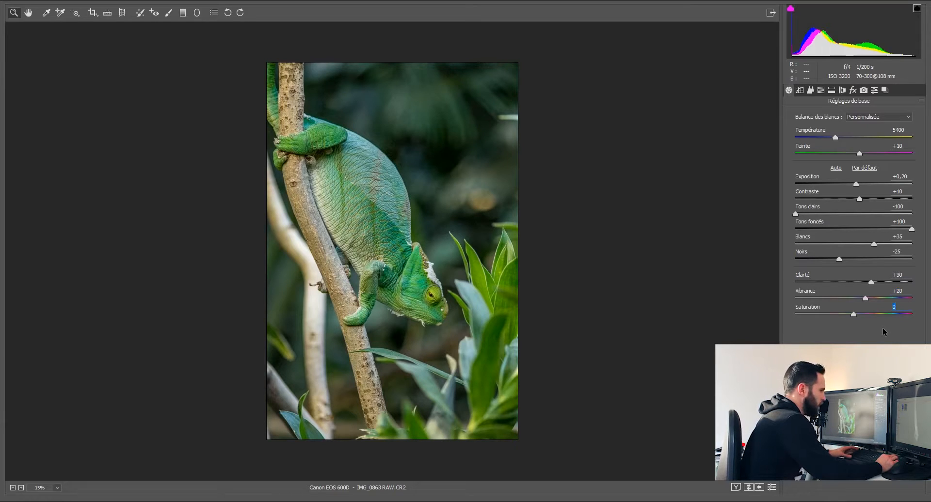
type("-10")
key("Return")
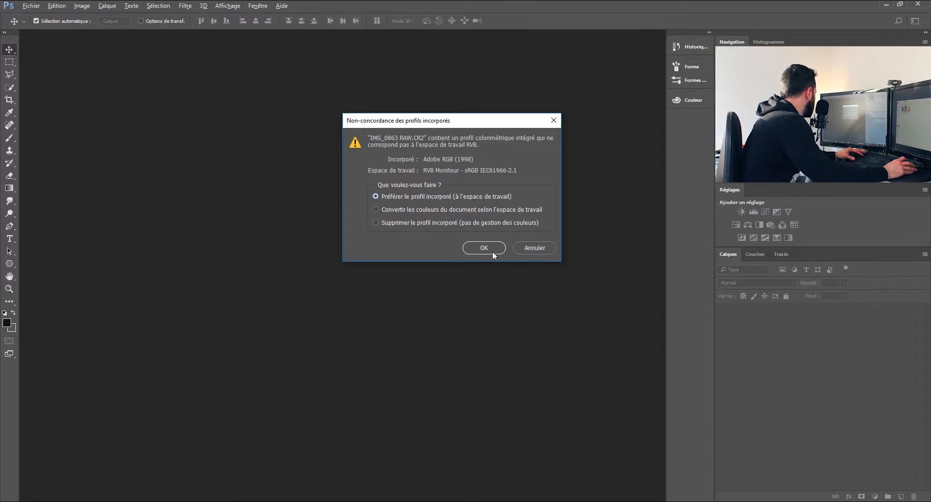
- Open the developed photo with its embedded Adobe RGB (1998) profile preserved, and close the document
left_click(492, 251)
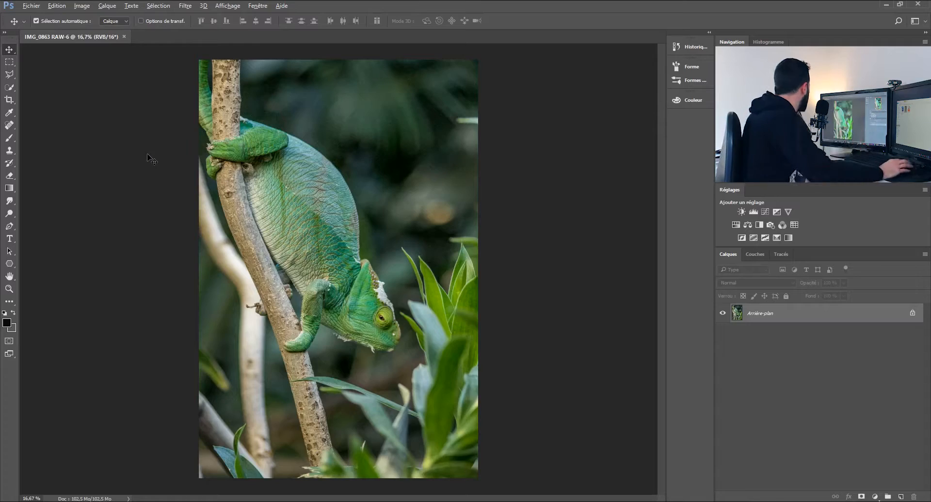
left_click(124, 37)
left_click(465, 193)
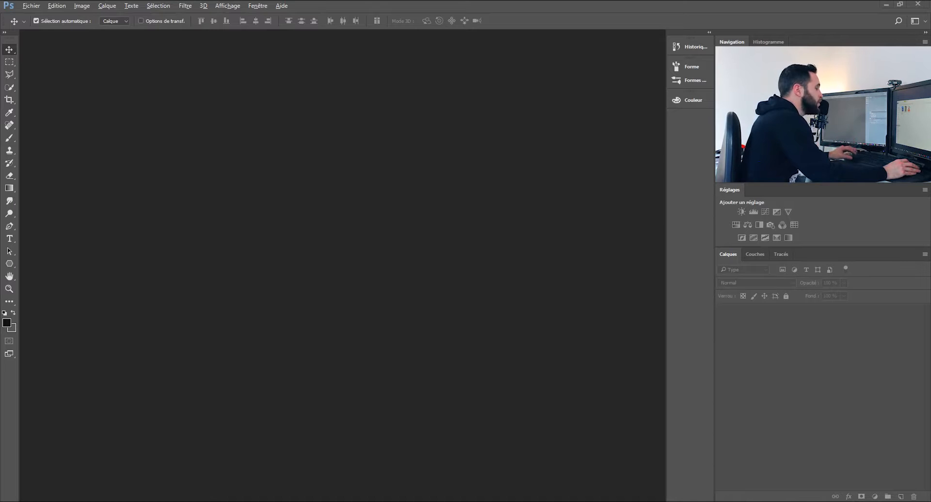
- Reopen IMG_0863 RAW.CR2 without raw adjustments as a document, keeping the embedded Adobe RGB (1998) profile
left_click_drag(339, 261, 339, 262)
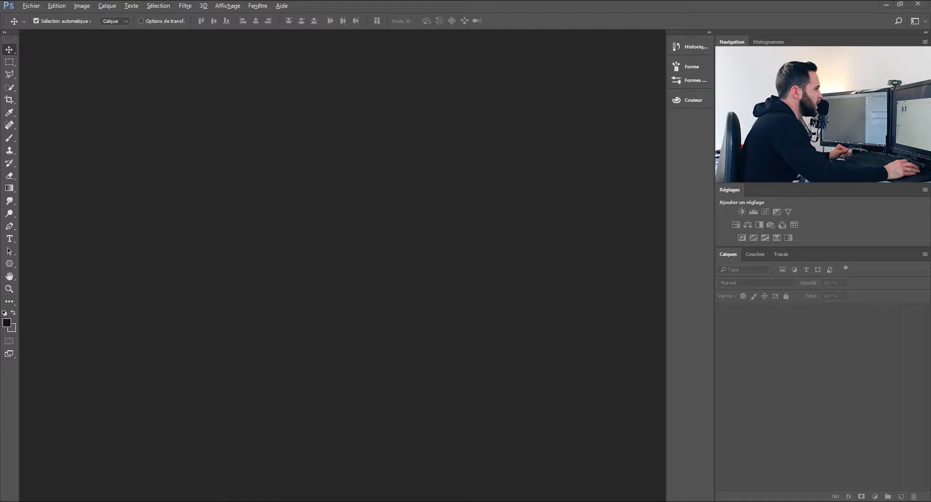
left_click_drag(930, 230, 257, 232)
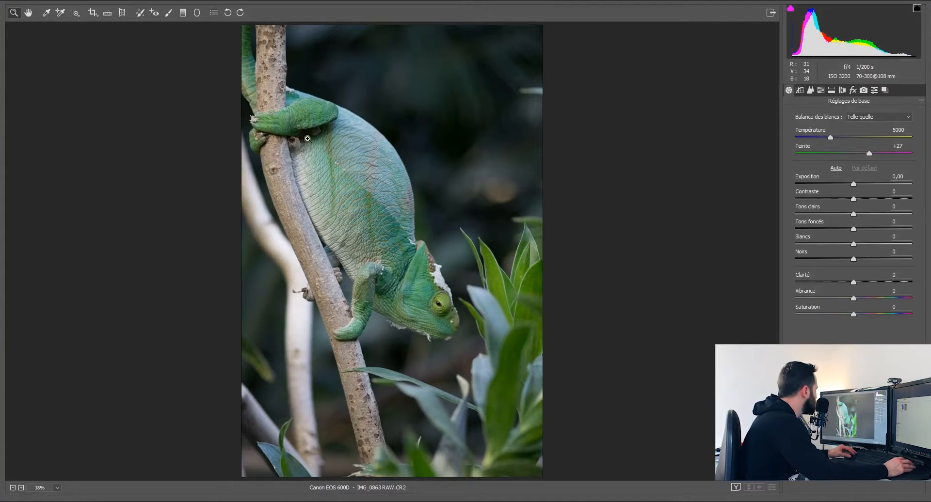
left_click(801, 485)
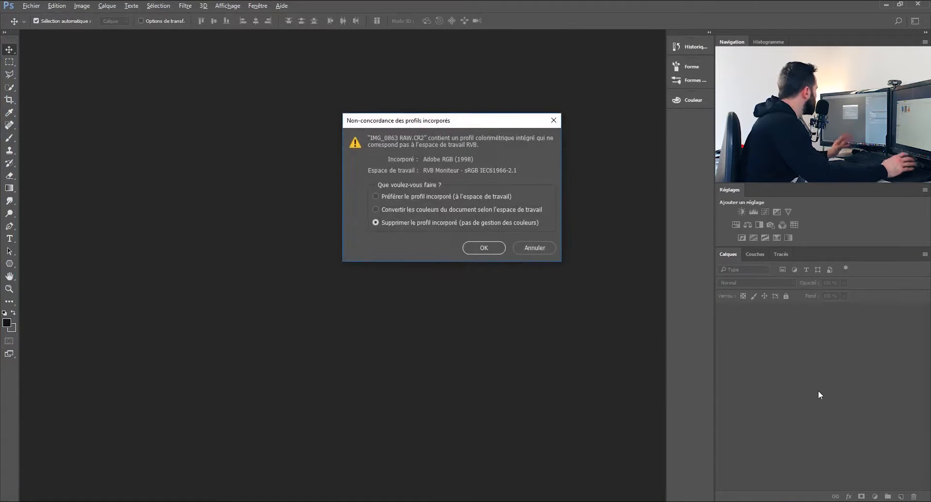
left_click(392, 198)
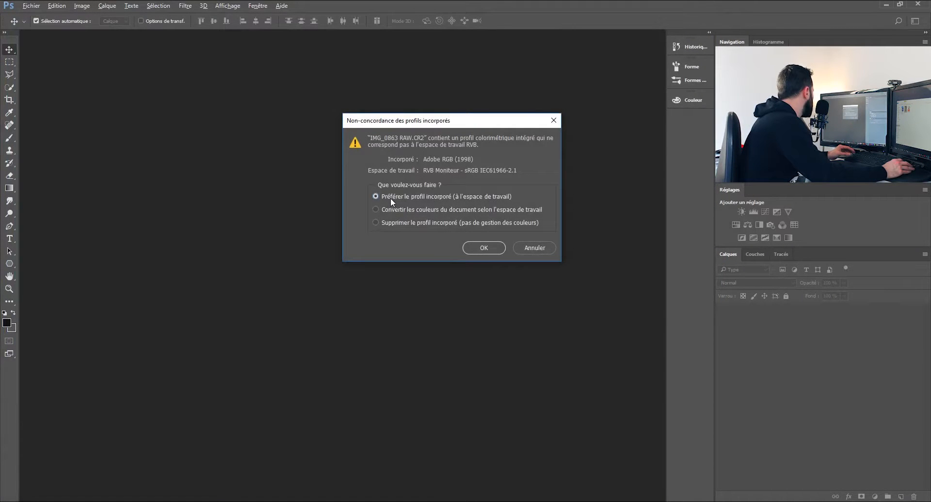
left_click(484, 249)
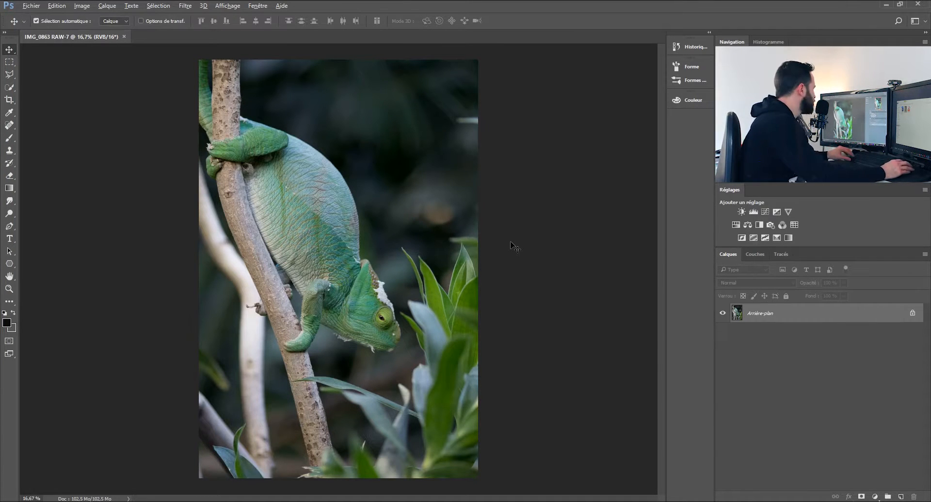
- Duplicate the background layer (Arrière-plan) as a smart object named CAMERA RAW
key("ctrl+j")
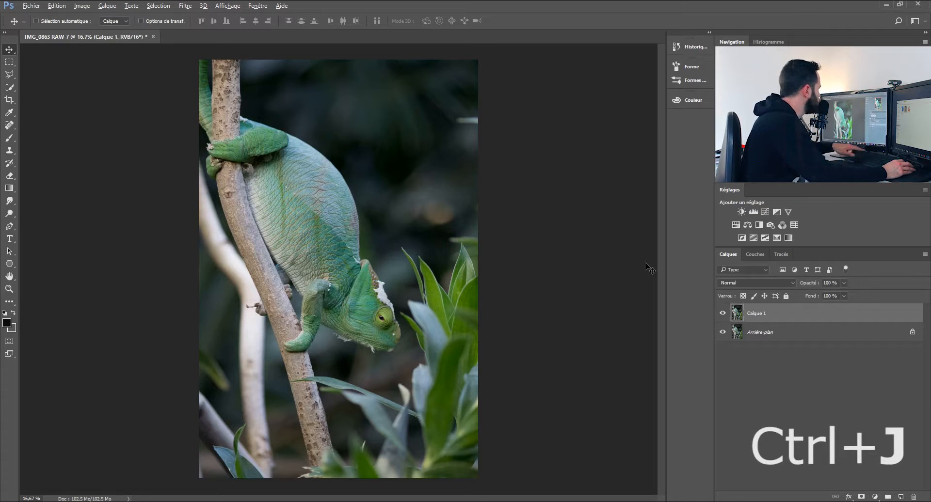
right_click(779, 318)
left_click(686, 178)
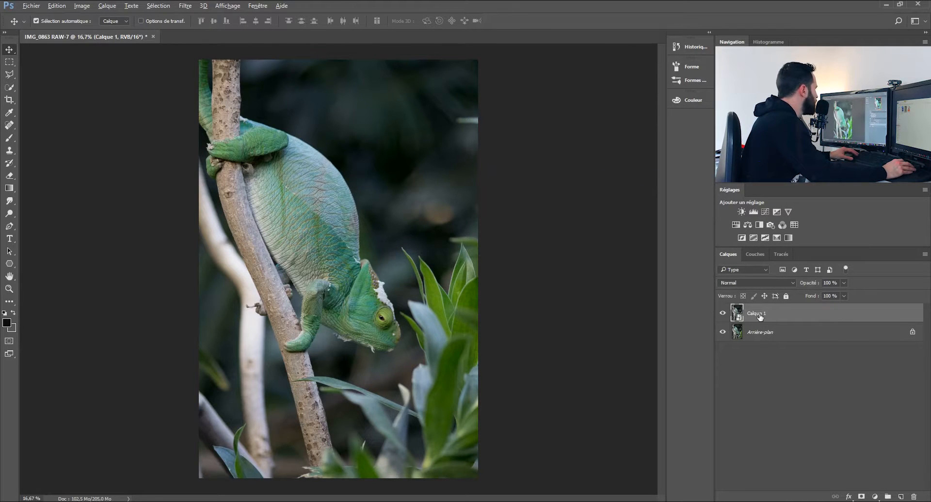
type("CAMERA RAW")
key("Return")
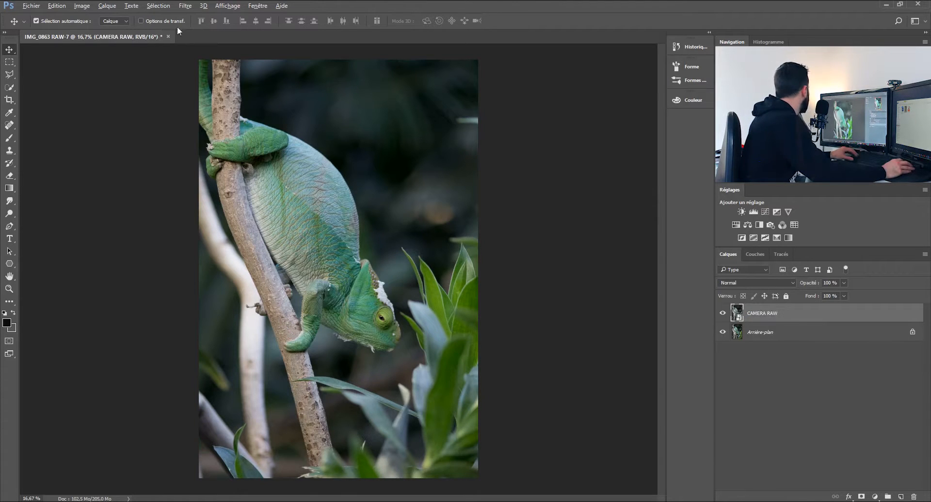
- Start the Camera Raw filter on the CAMERA RAW layer with exposure at +0,40 and contrast at +20
left_click(186, 6)
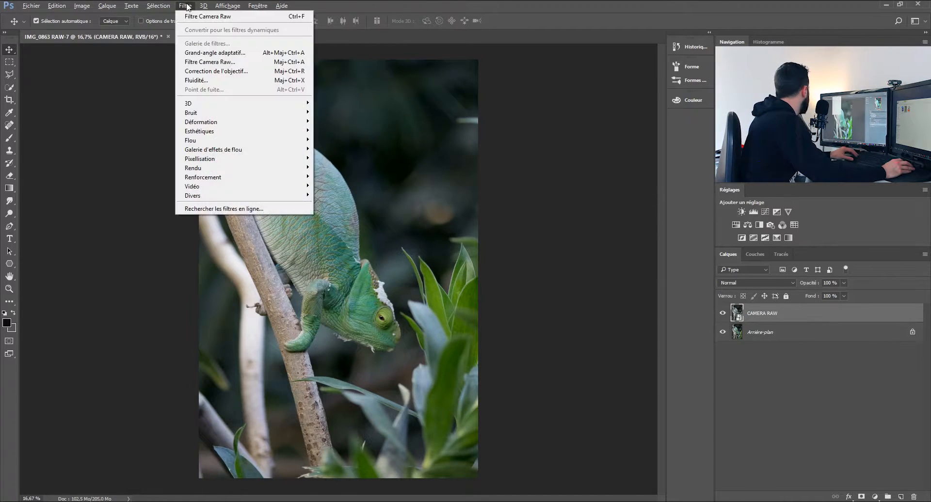
left_click(202, 62)
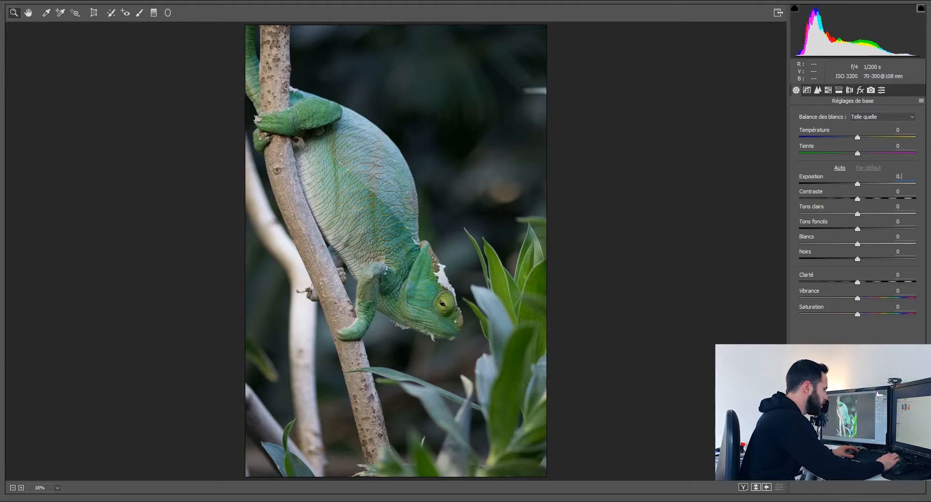
type("40")
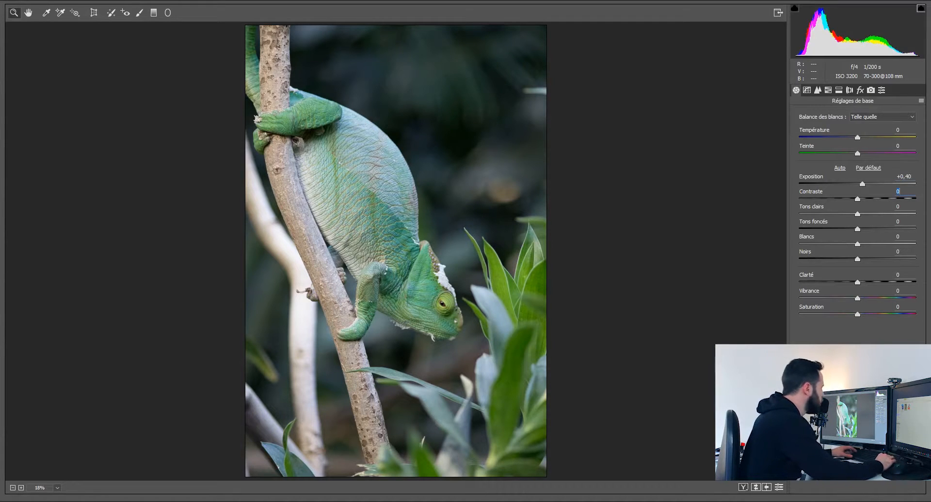
type("20")
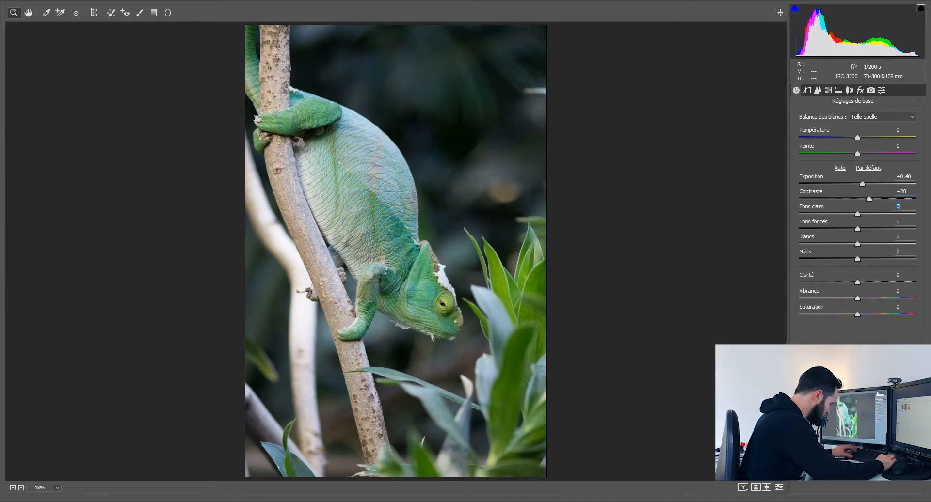
- Set the filter's highlights (Tons clairs) to -100, shadows (Tons foncés) to +40, whites (Blancs) to +30 and blacks (Noirs) to -10
type("-100")
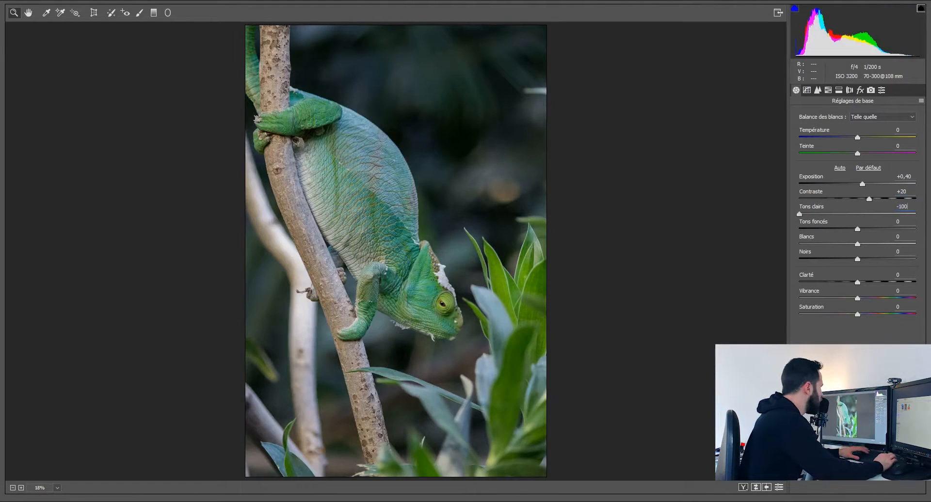
type("40")
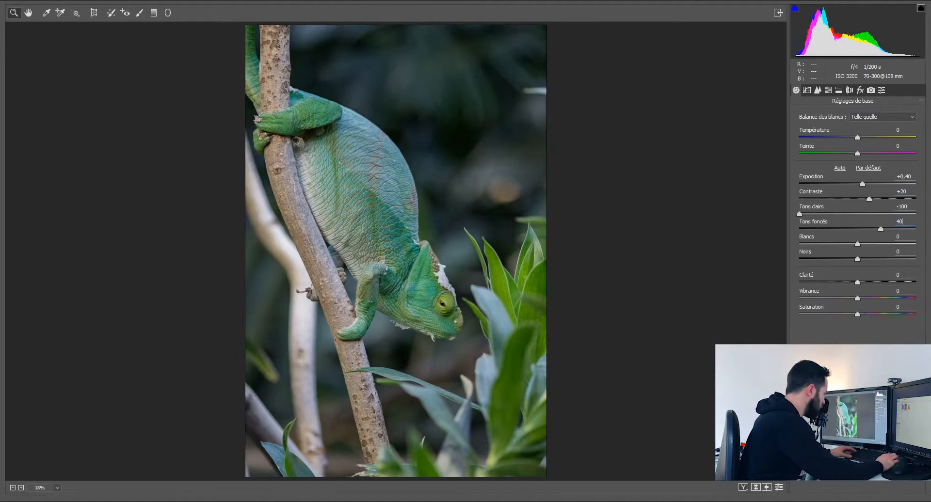
type("30")
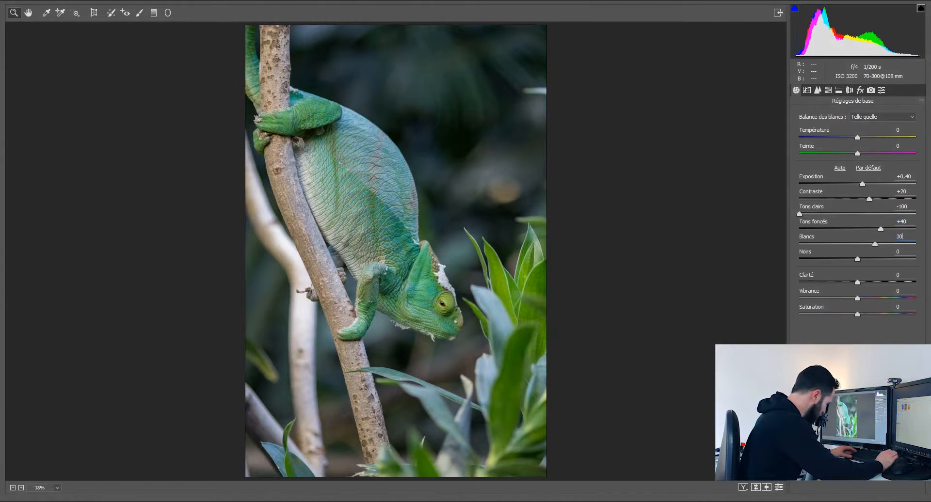
type("-")
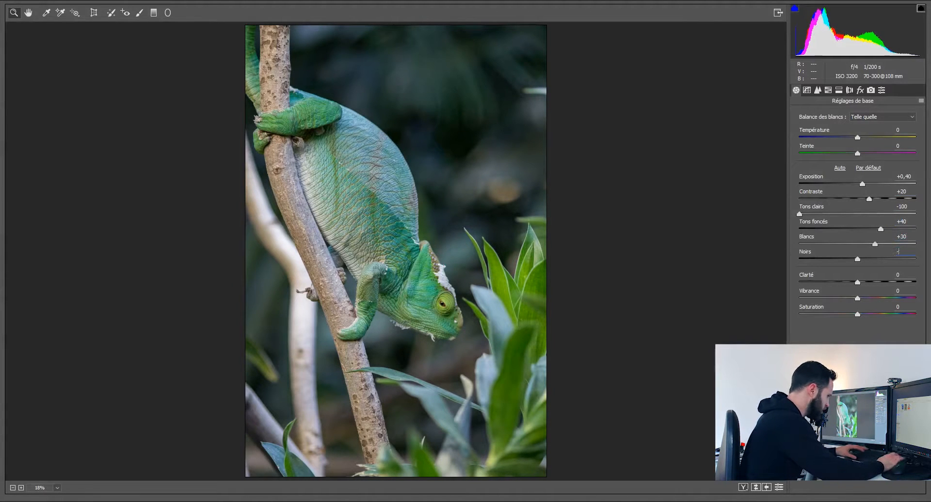
type("10")
- Set the clarity to +40, the vibrance to +40 and the saturation to -30, and apply the Camera Raw filter
type("40")
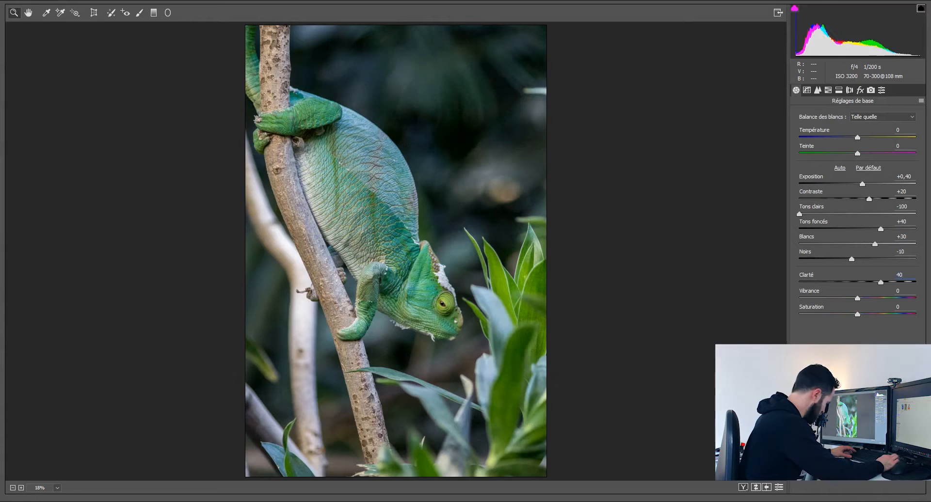
type("40")
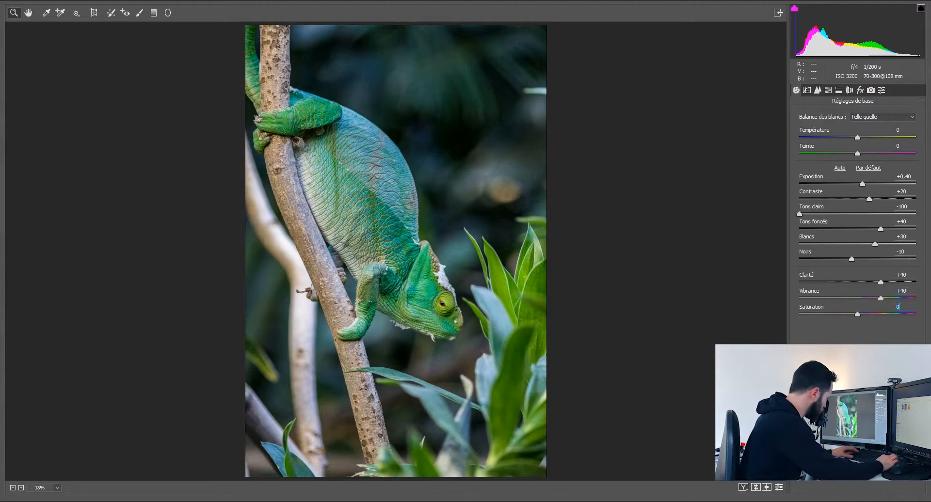
key("BackSpace")
key("BackSpace")
key("BackSpace")
type("-")
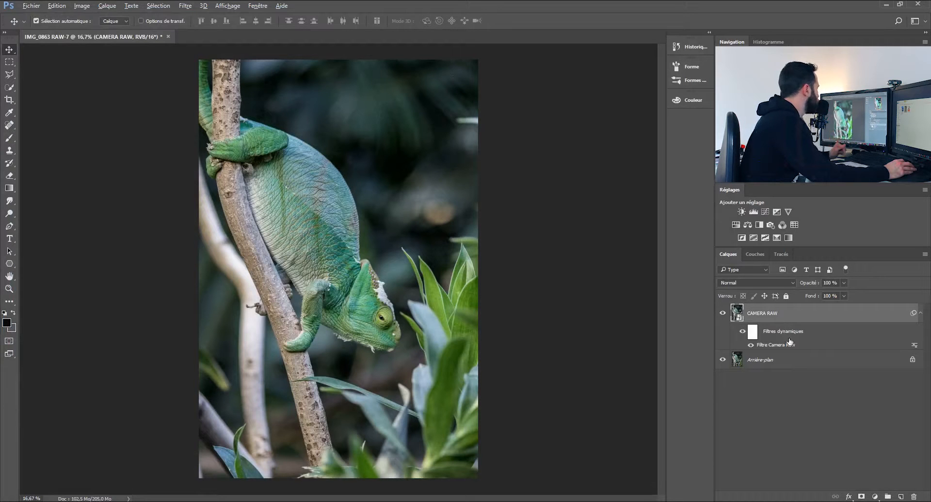
- Compare the photo with and without the smart filters, and reopen the Camera Raw filter's settings
left_click(743, 333)
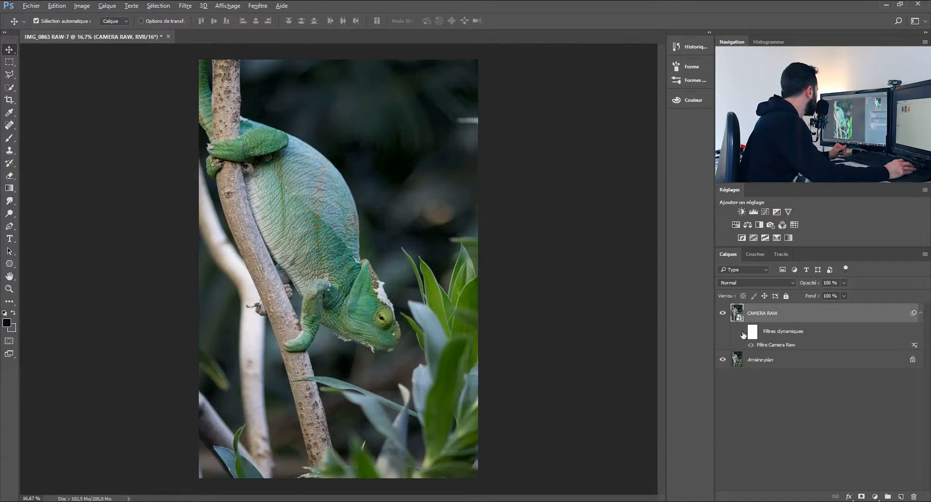
left_click(742, 333)
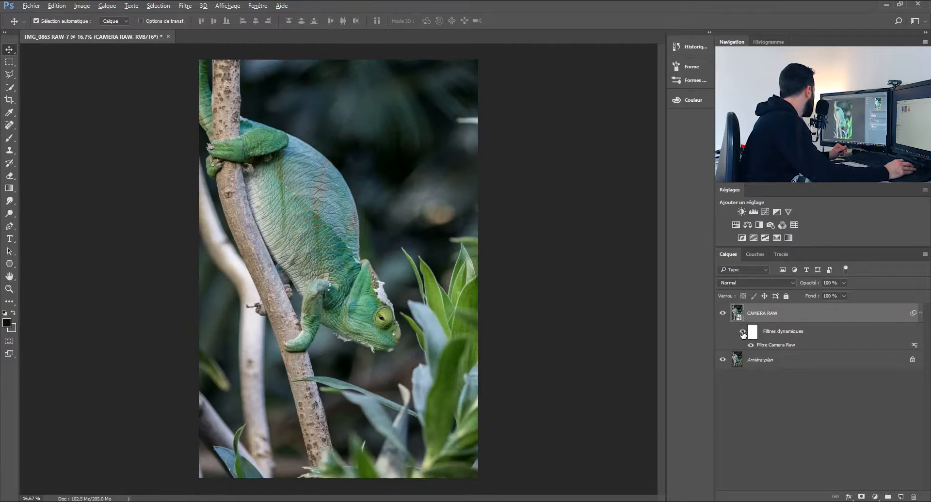
left_click(742, 333)
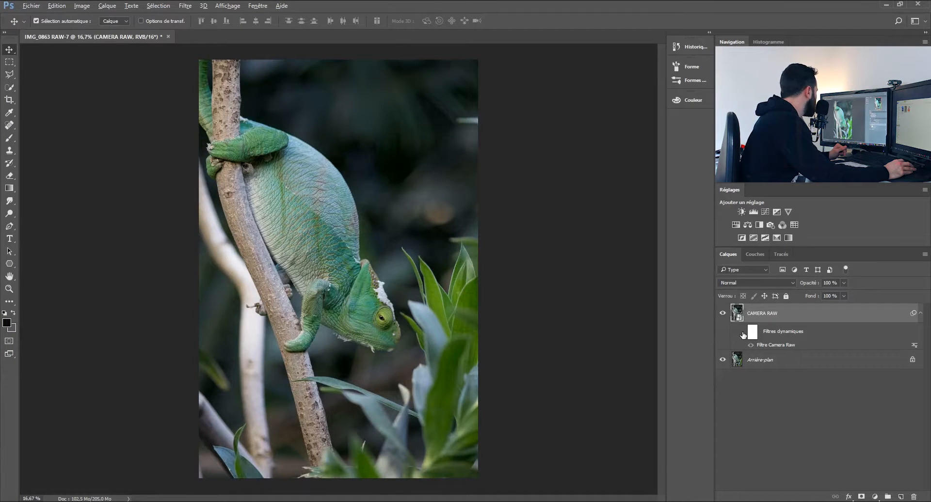
left_click(742, 334)
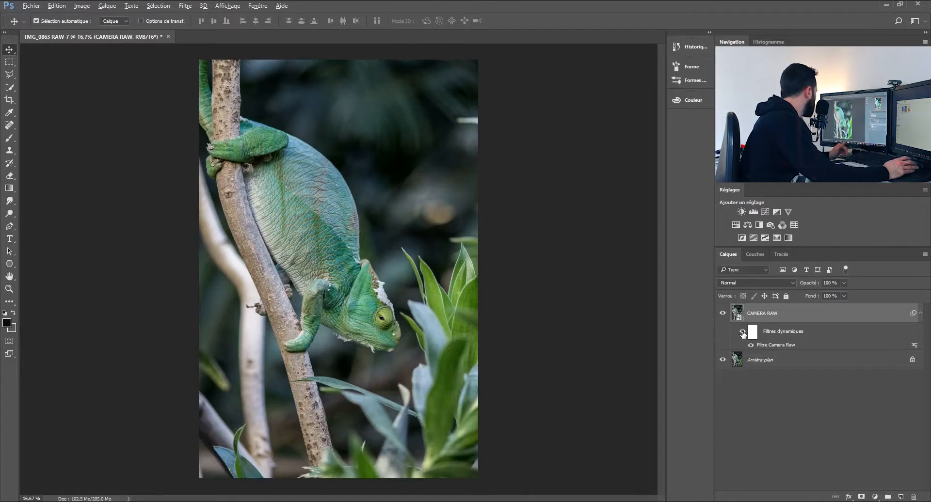
double_click(777, 346)
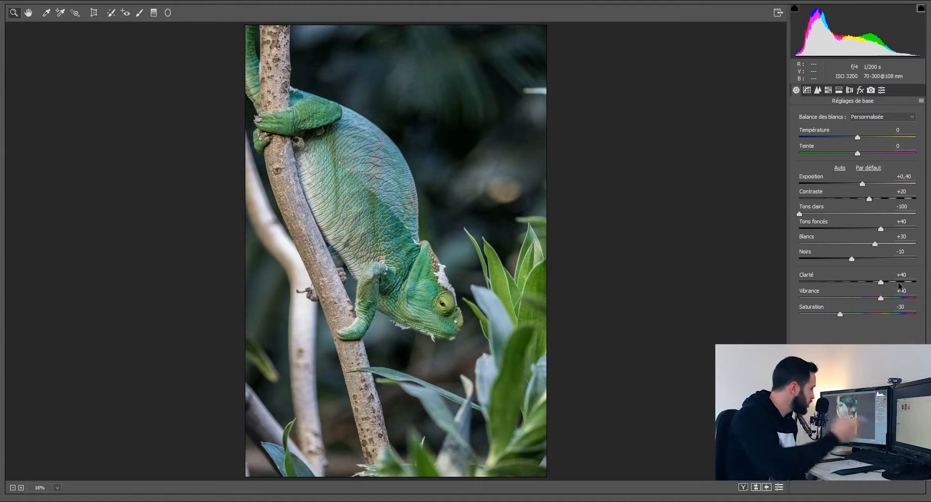
- Set the shadows (Tons foncés) to +23 and the whites (Blancs) to +25, and apply the Camera Raw filter
left_click(881, 233)
type("1")
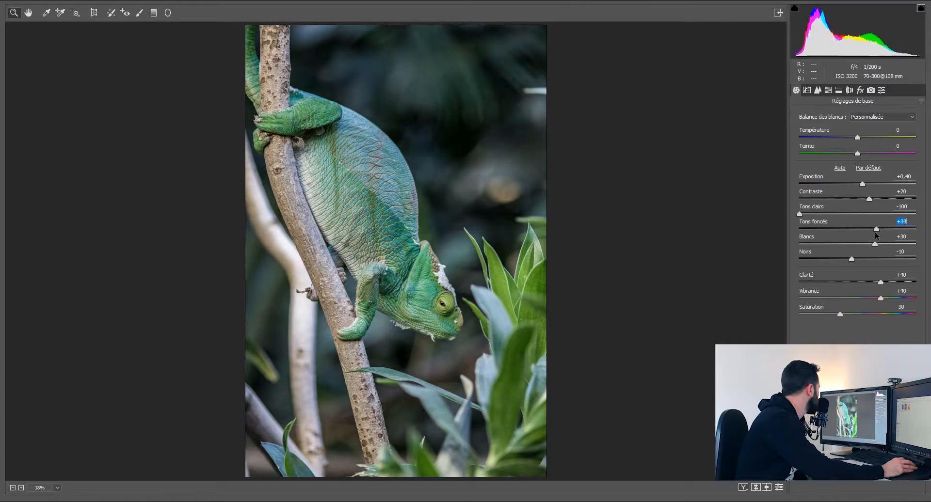
left_click_drag(876, 247, 871, 230)
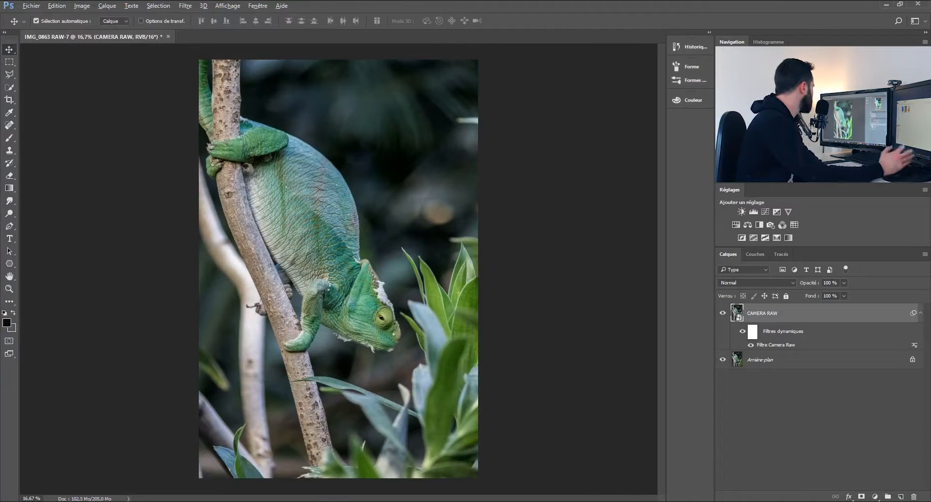
- Compare the photo with and without the CAMERA RAW layer, its smart filters group and the single Camera Raw filter
left_click(723, 315)
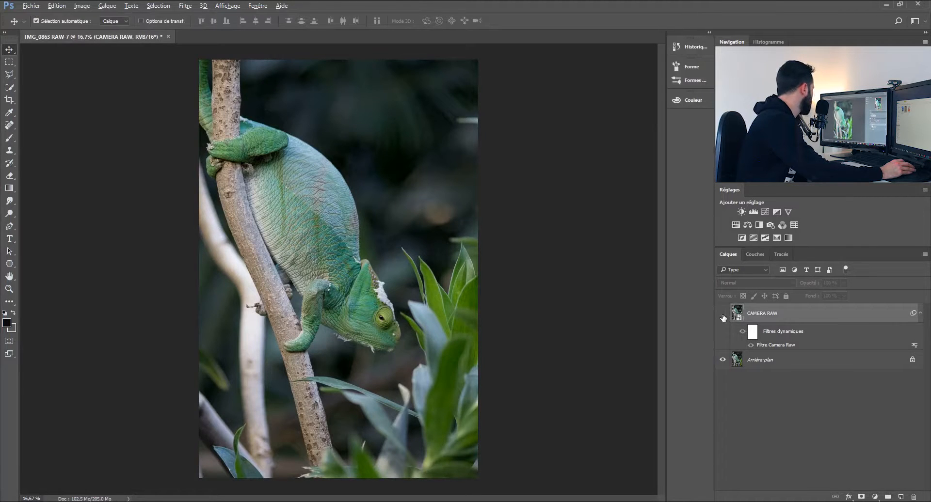
left_click(723, 314)
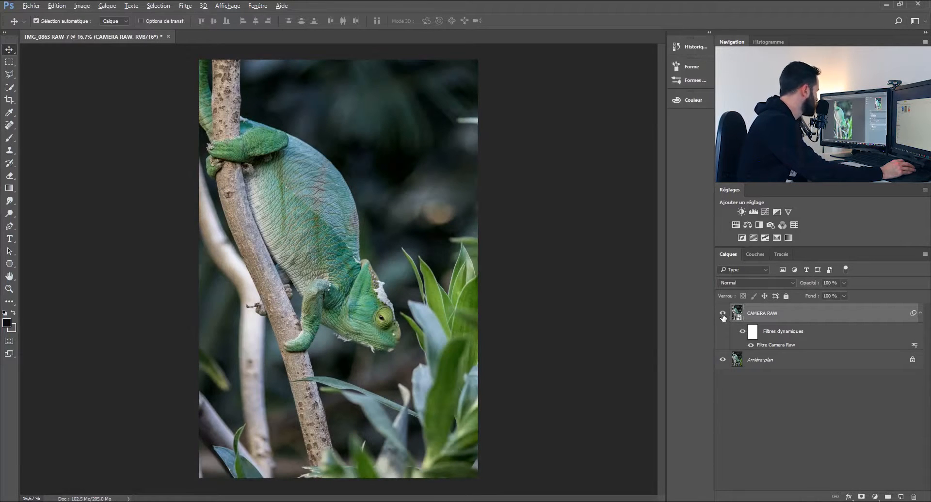
left_click(742, 333)
left_click(742, 333)
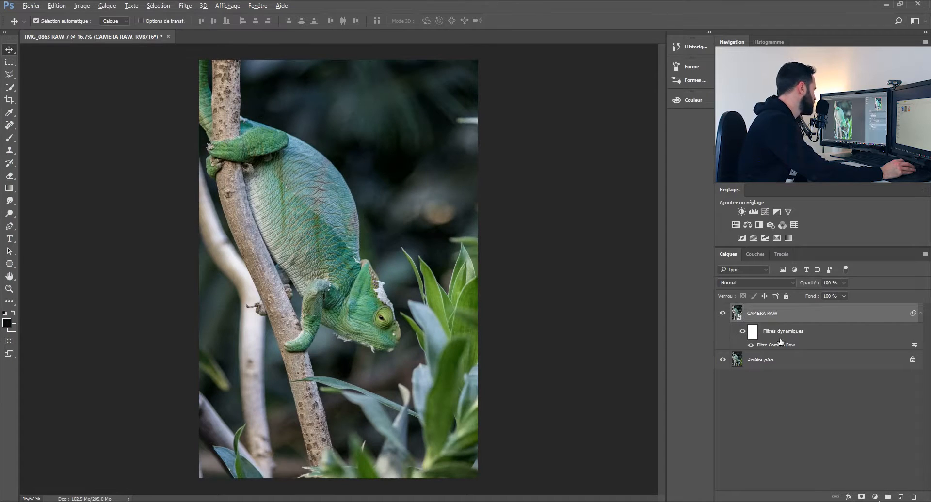
left_click(751, 347)
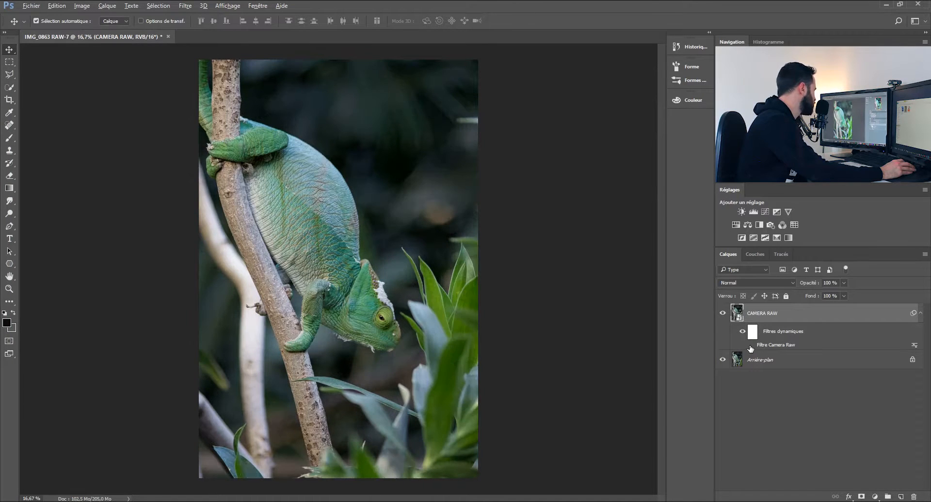
left_click(751, 346)
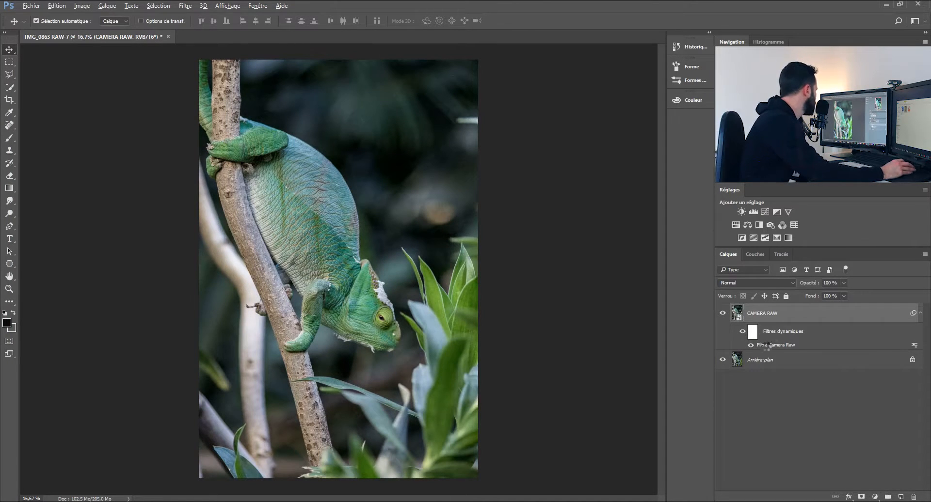
- Reopen the Camera Raw filter and set the shadows to +10, the highlights (Tons clairs) to -85, the exposure to -0,05 and the saturation to -25
double_click(774, 343)
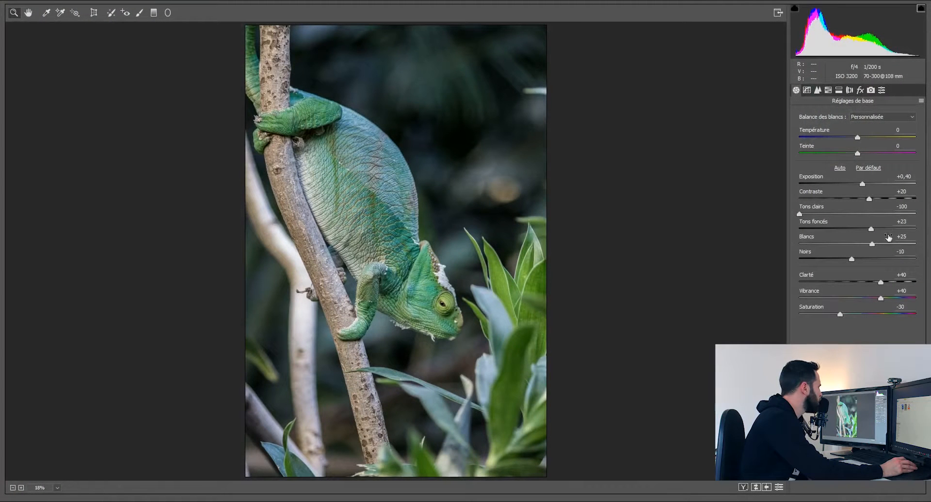
mouse_move(873, 230)
left_mouse_down()
mouse_move(851, 231)
mouse_move(863, 234)
left_mouse_up()
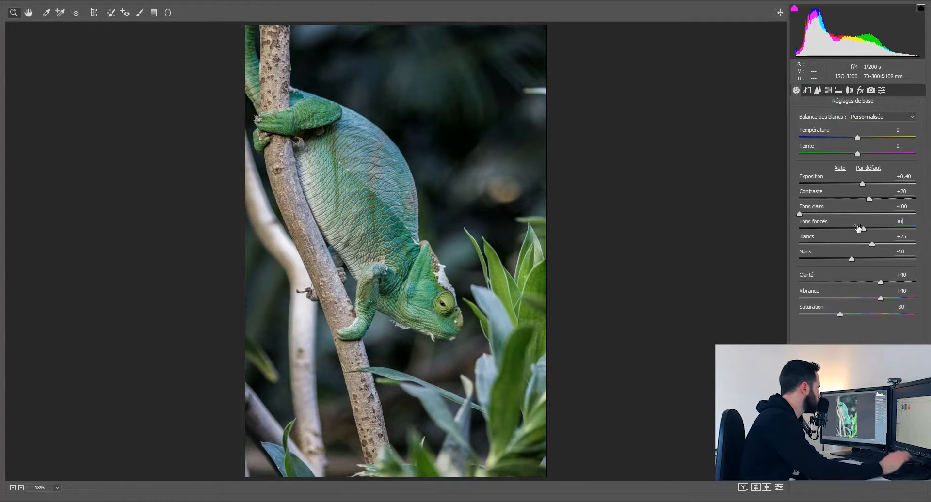
left_click_drag(799, 215, 813, 217)
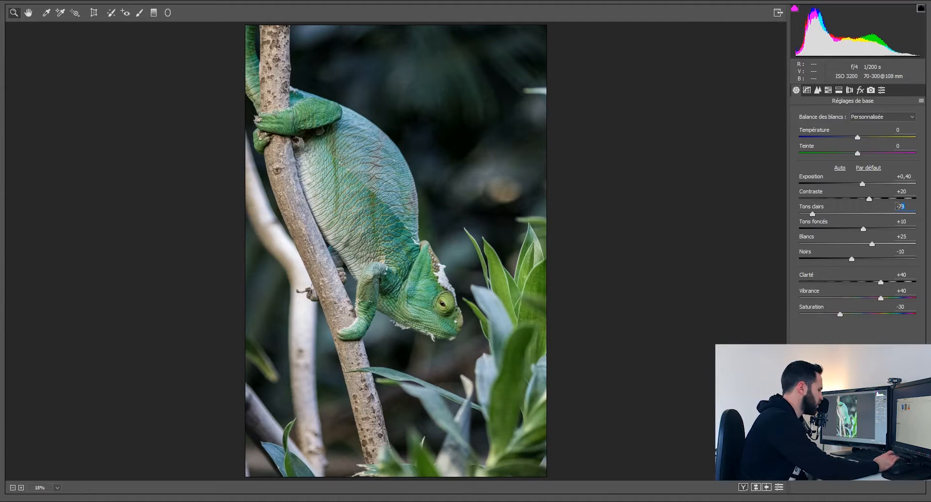
type("-8")
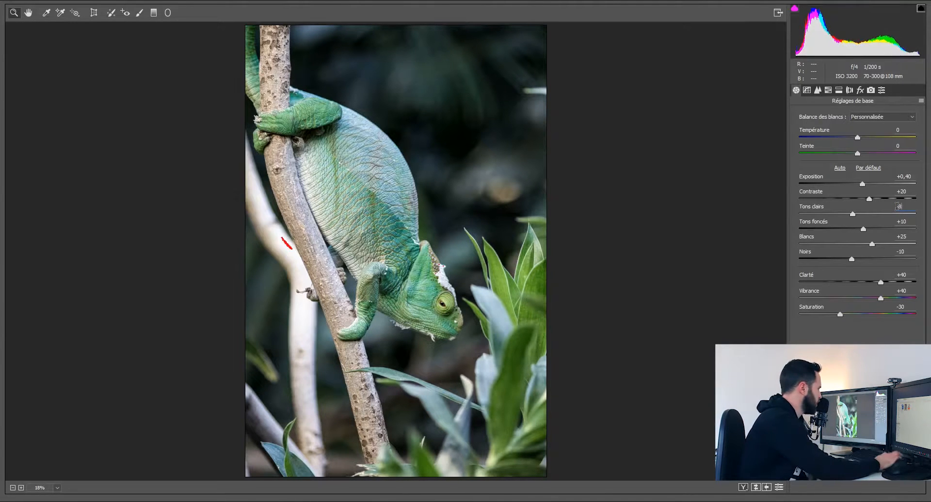
type("5")
left_click_drag(863, 185, 858, 185)
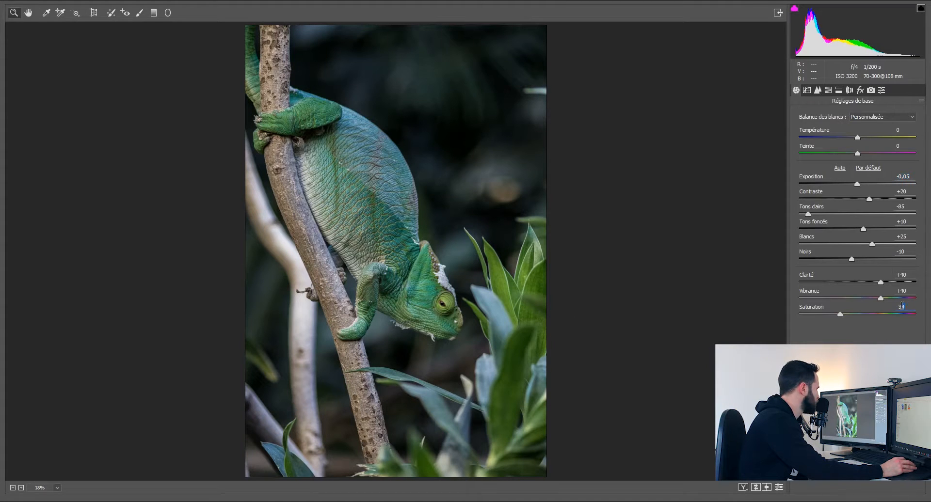
type("-25")
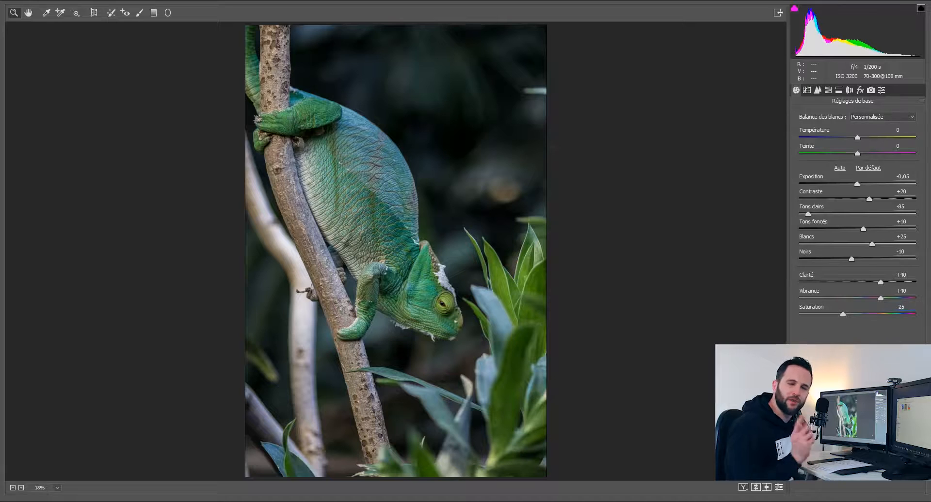
- Cycle through the before/after (Avant/Après) comparison views back to the single view, and apply the Camera Raw filter
left_click(743, 487)
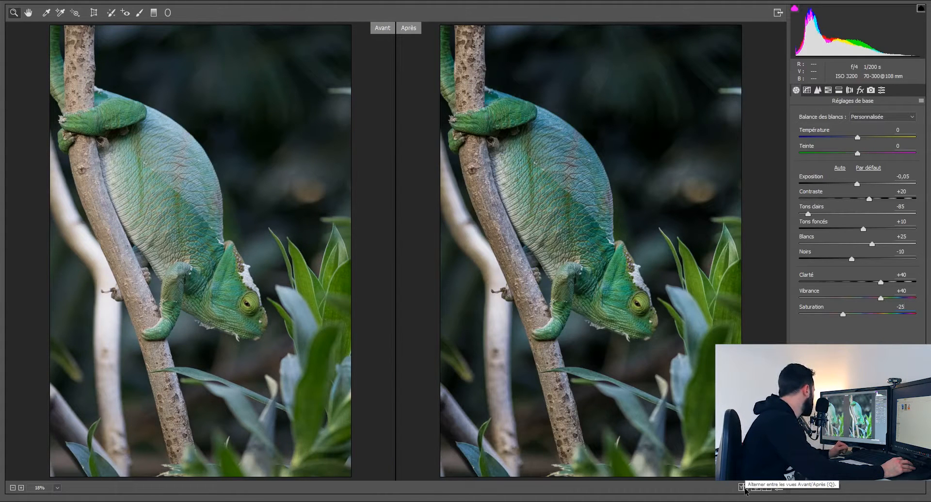
left_click(742, 488)
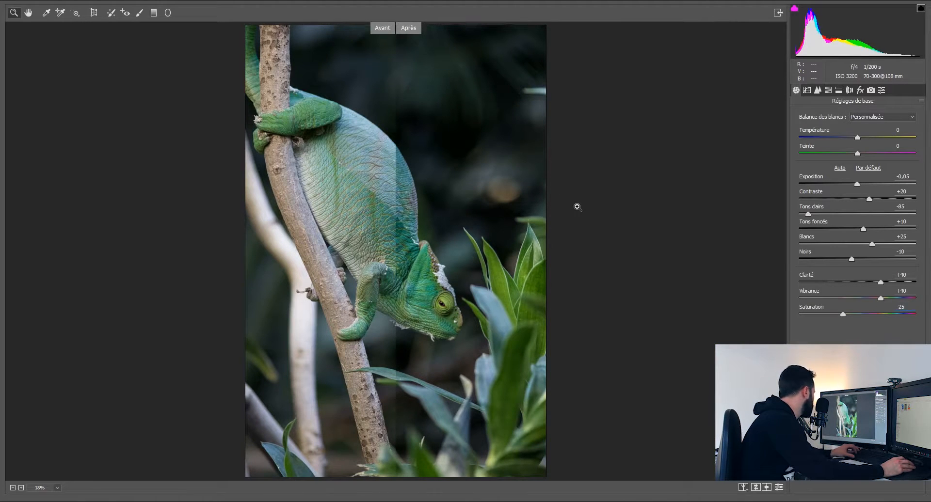
key("q")
key("q")
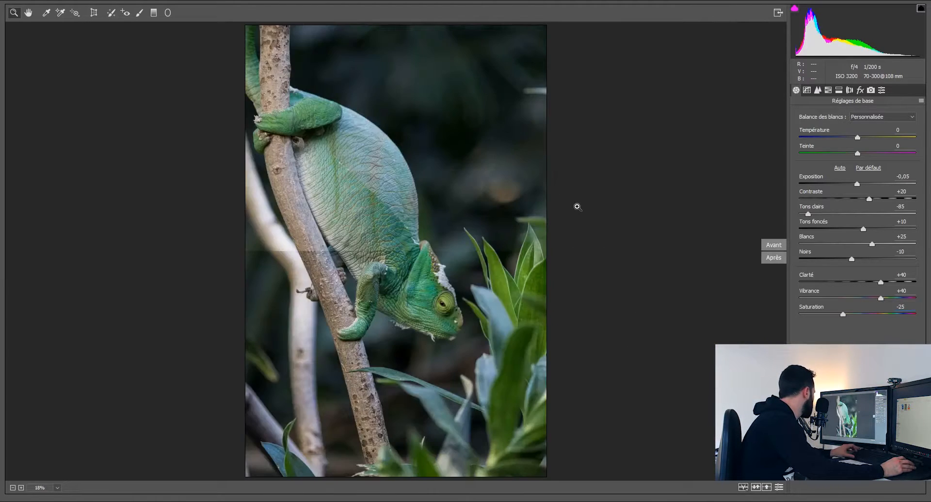
key("q")
key("q")
key("q")
key("q")
key("q")
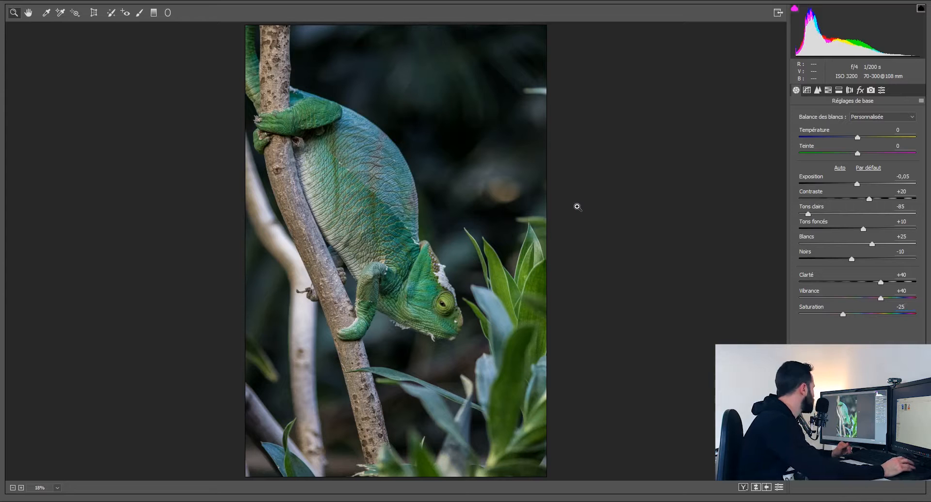
left_click(900, 488)
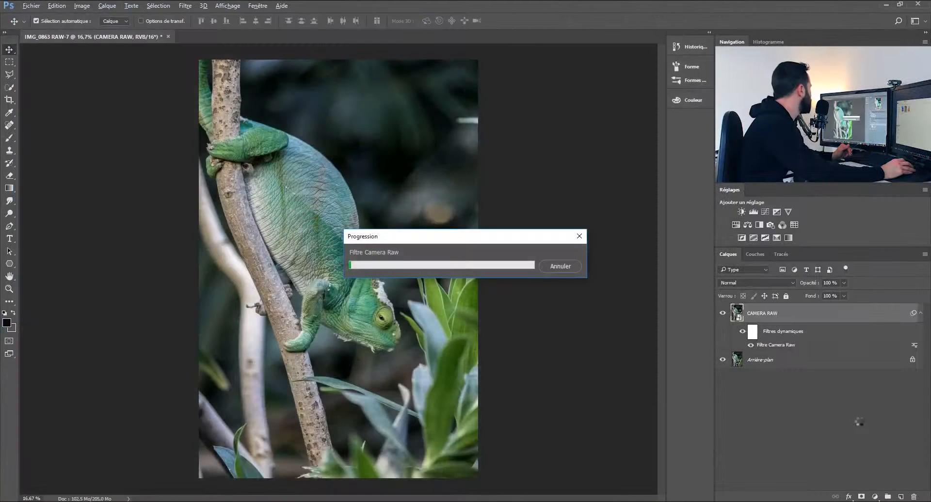